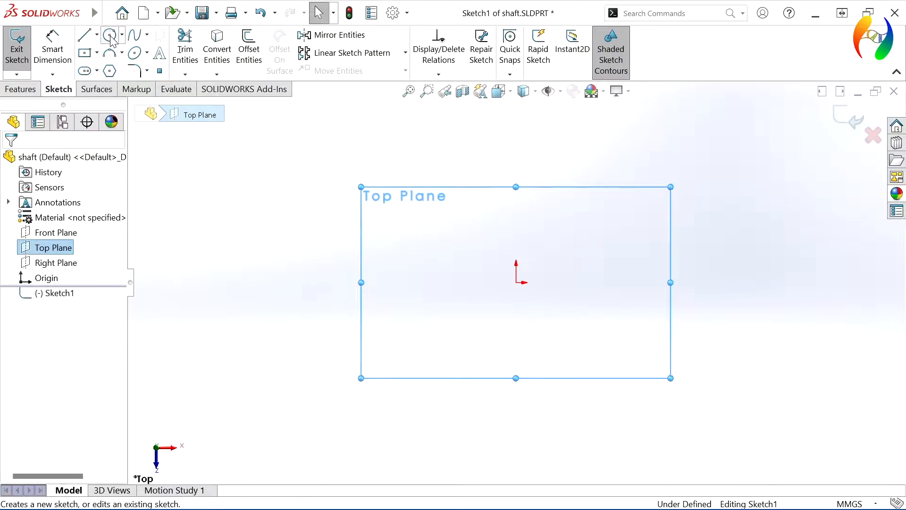
# Sketch a circle centred on the origin and dimension its diameter at 60 mm.
pyautogui.click(516, 282)
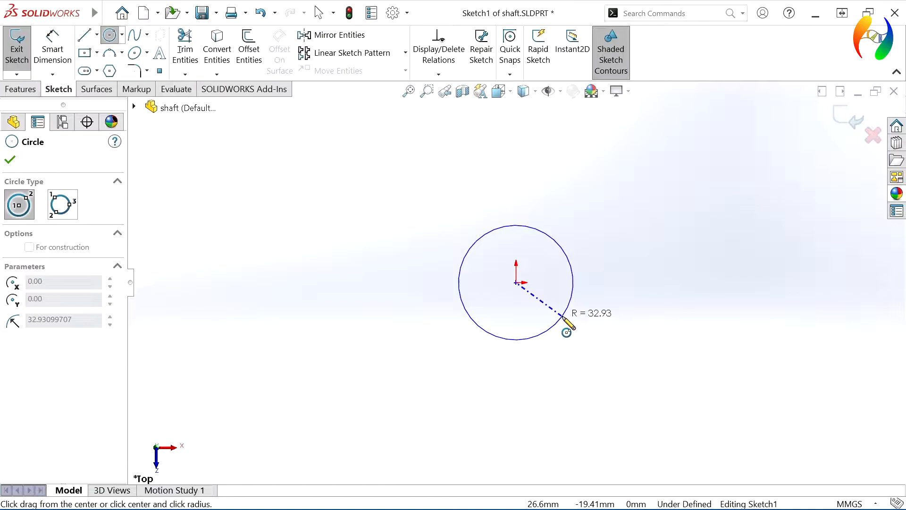
pyautogui.click(563, 318)
pyautogui.click(53, 47)
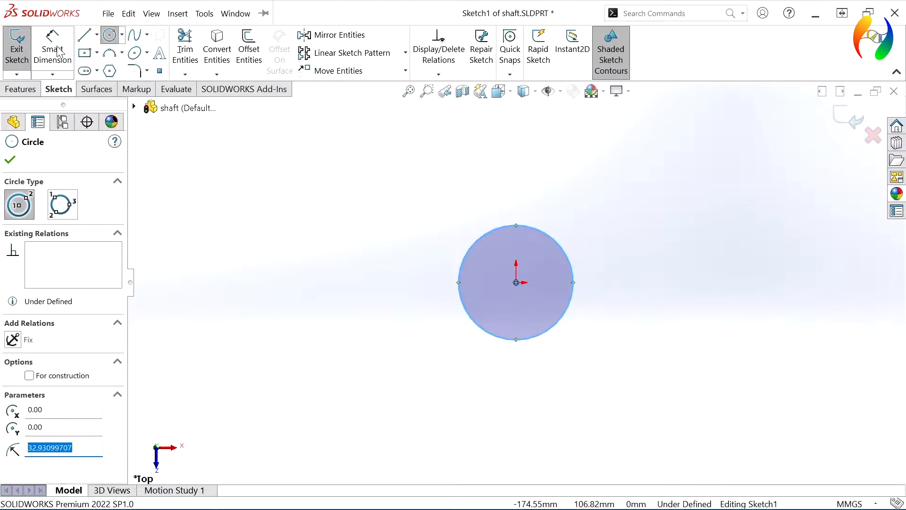
pyautogui.click(458, 285)
pyautogui.click(430, 279)
pyautogui.write('60')
pyautogui.press('Return')
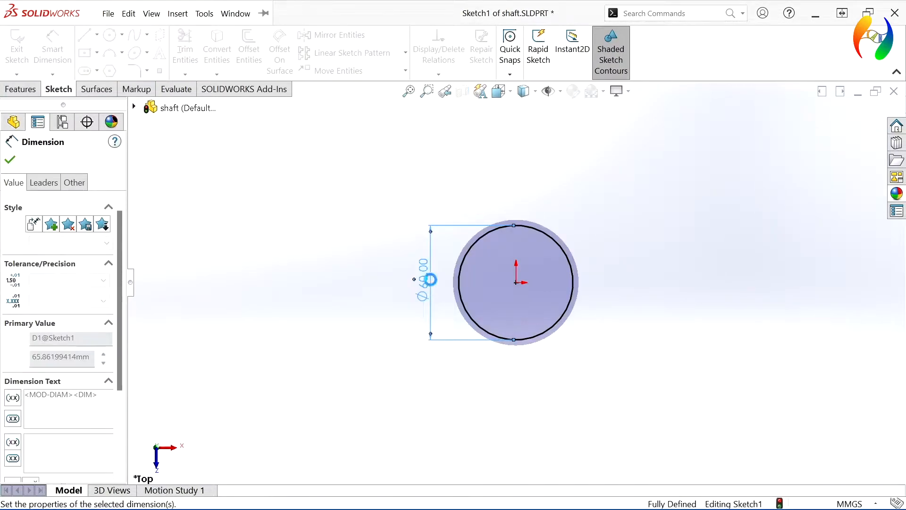
pyautogui.click(354, 297)
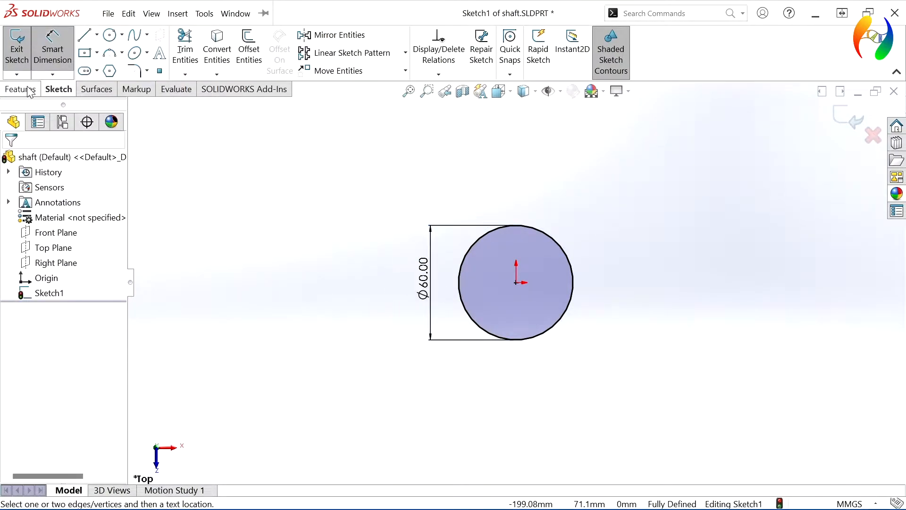
# Extrude the 60 mm circle as a solid boss with a blind depth of 100 mm.
pyautogui.click(21, 89)
pyautogui.click(24, 52)
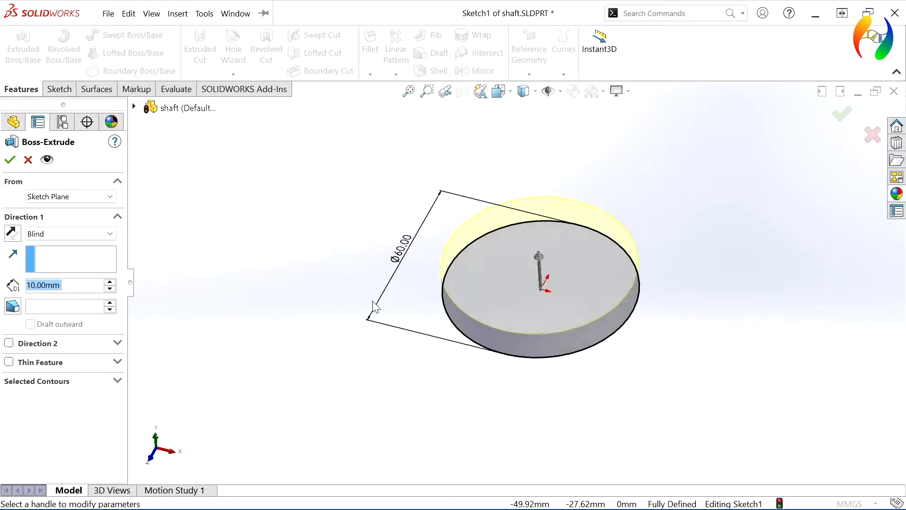
pyautogui.write('100')
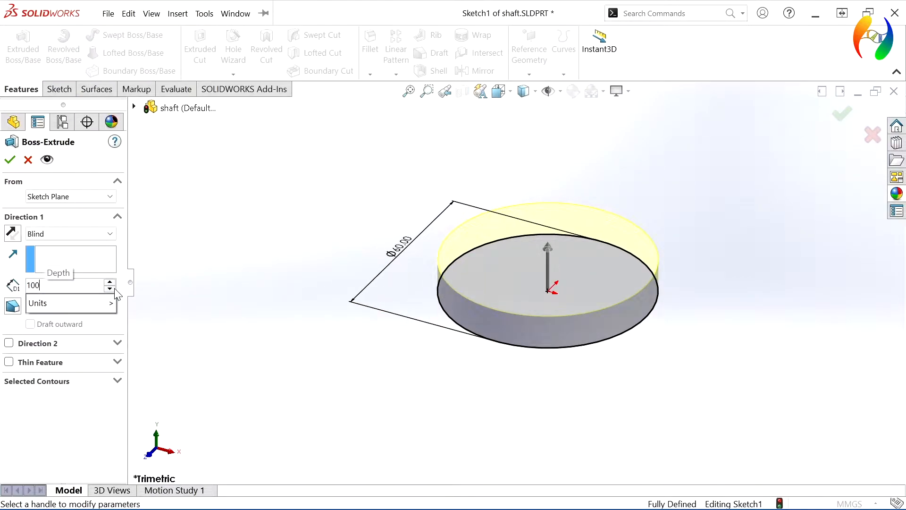
pyautogui.press('Return')
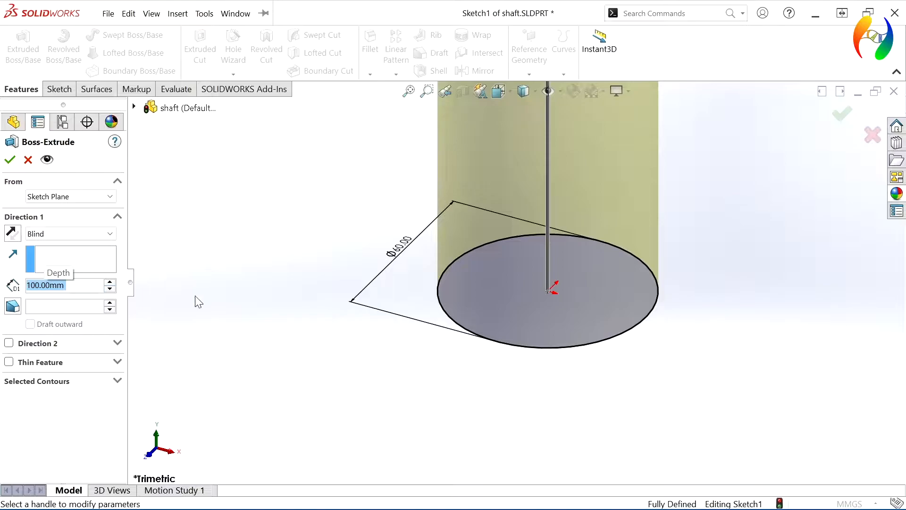
pyautogui.scroll(4, 369, 380)
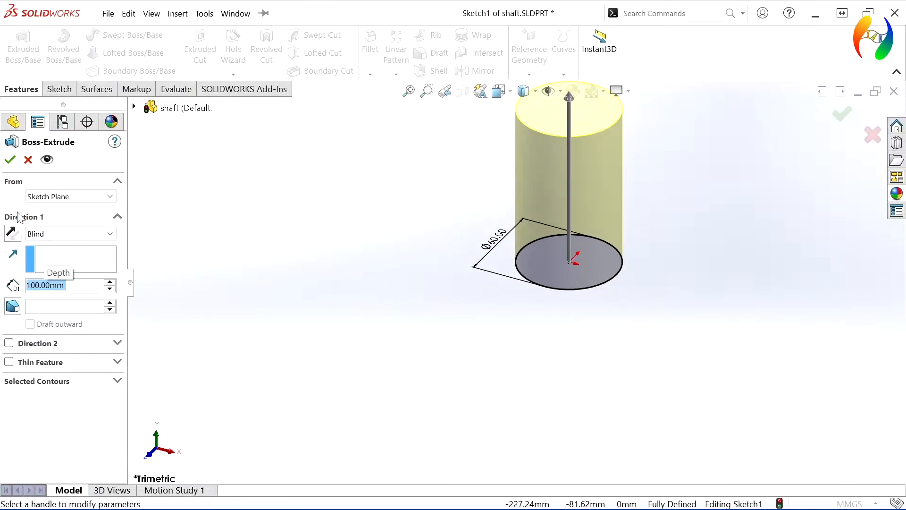
pyautogui.click(10, 161)
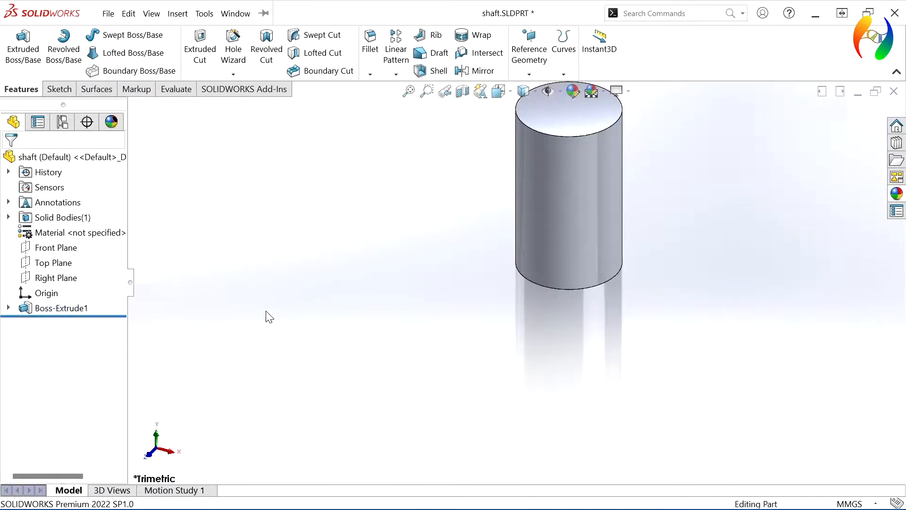
# On the Top Plane, sketch two circles centred on the origin with radii of about 52 mm and 41 mm.
pyautogui.click(66, 261)
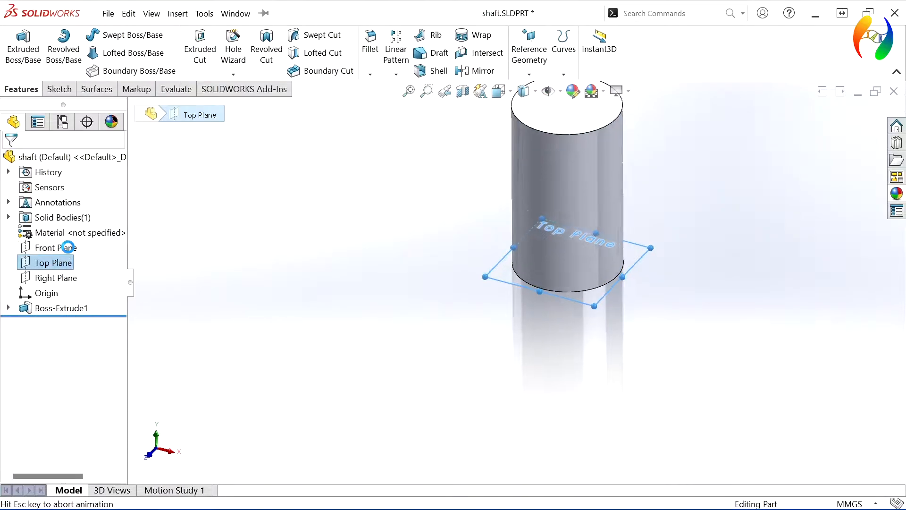
pyautogui.click(68, 247)
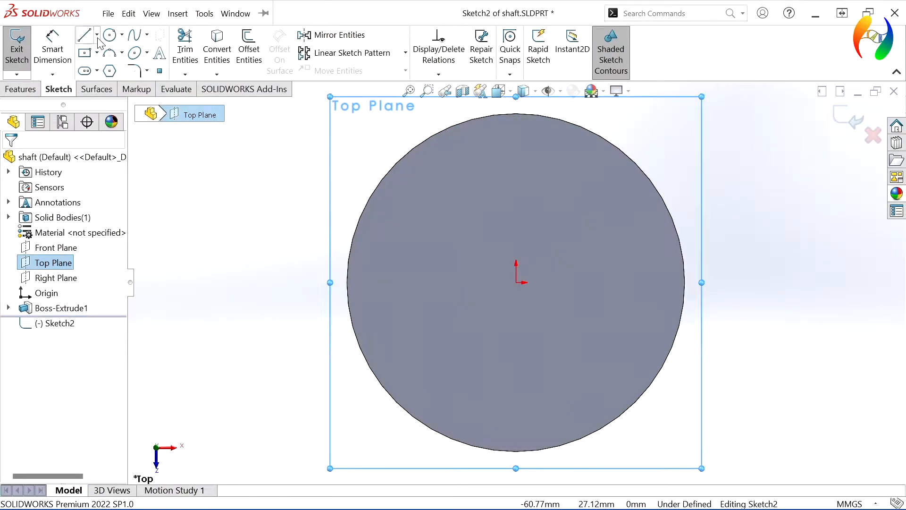
pyautogui.click(109, 36)
pyautogui.click(515, 282)
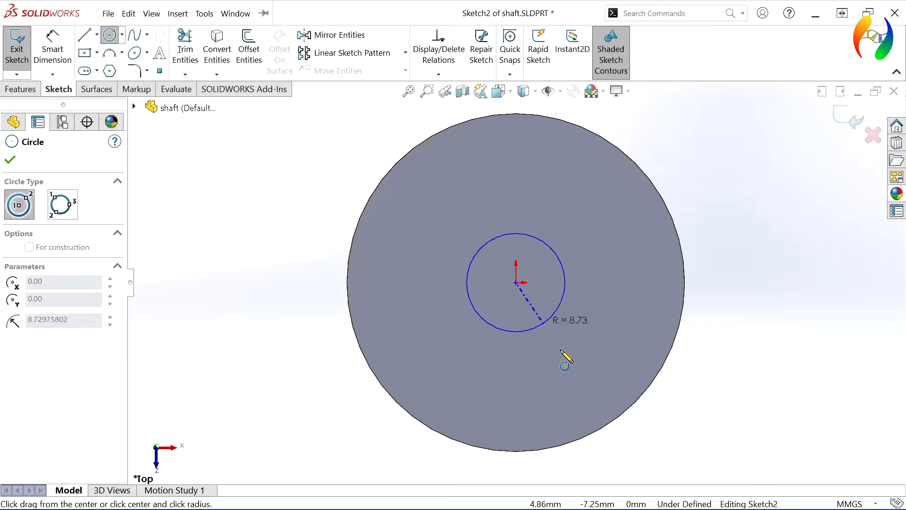
pyautogui.scroll(2, 566, 358)
pyautogui.click(669, 415)
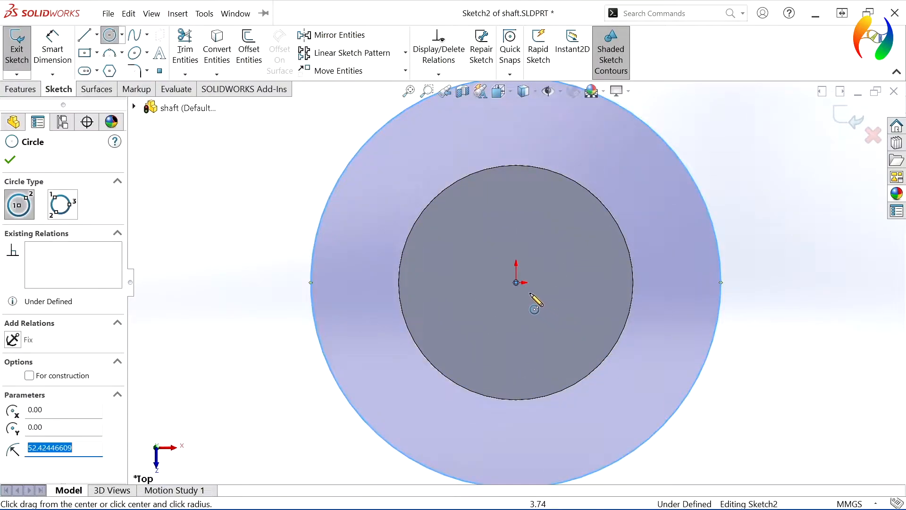
pyautogui.click(516, 283)
pyautogui.click(604, 420)
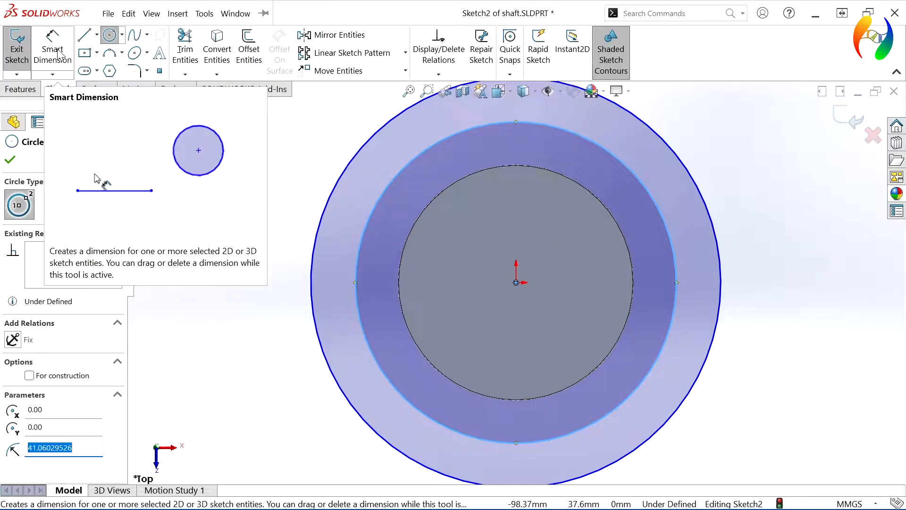
pyautogui.press('Escape')
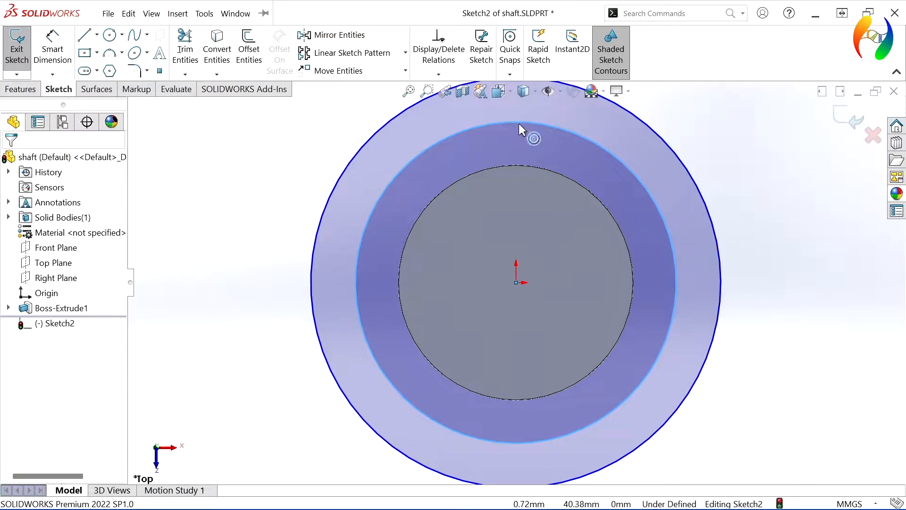
# Sketch a small circle of about 6.3 mm radius centred on the uppermost point of the inner sketch circle.
pyautogui.click(113, 40)
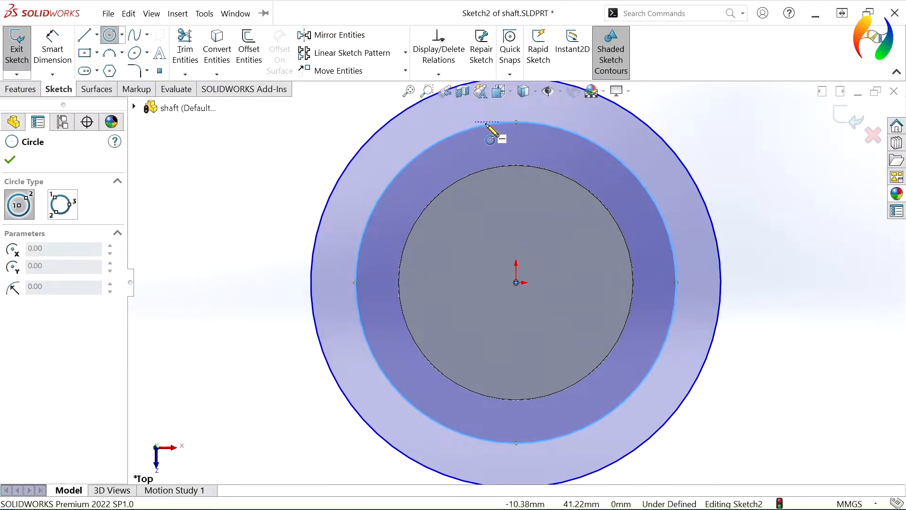
pyautogui.click(516, 123)
pyautogui.click(533, 138)
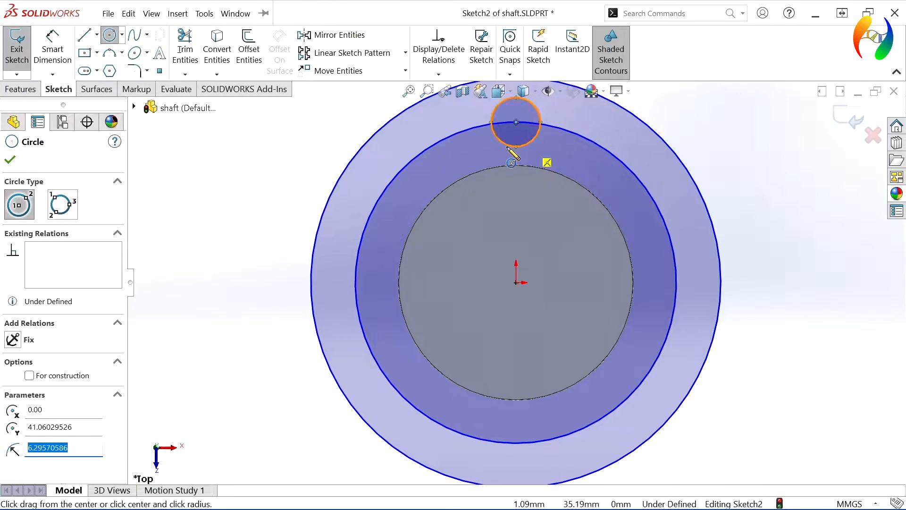
pyautogui.press('Escape')
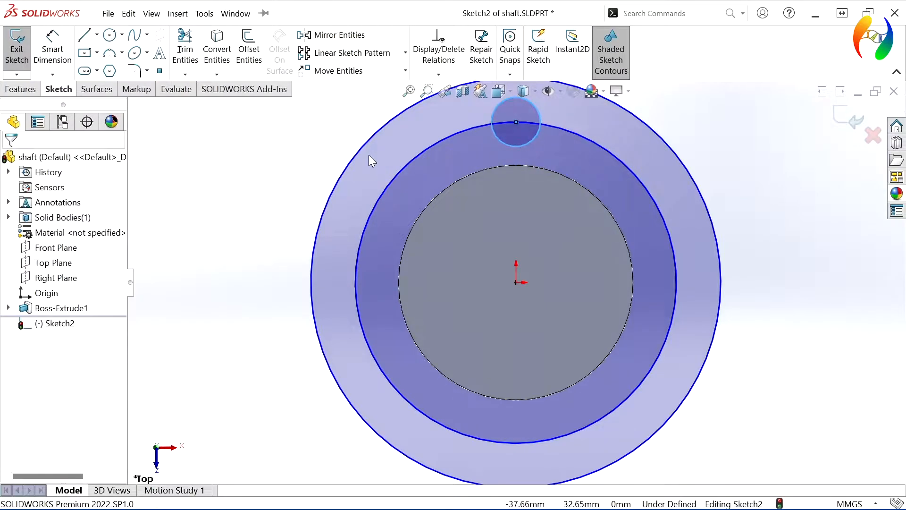
# Dimension the outer circle's diameter at 130 mm and place the dimension just outside the circle.
pyautogui.click(57, 52)
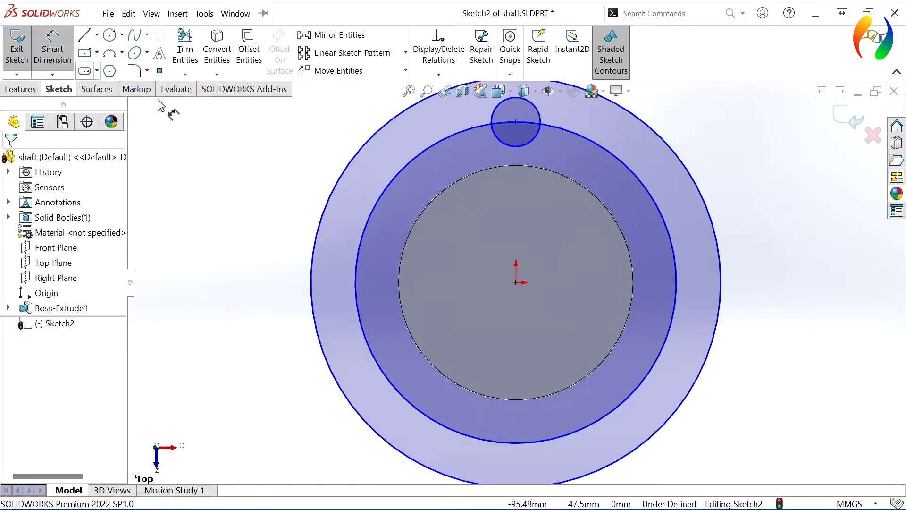
pyautogui.click(708, 208)
pyautogui.click(766, 236)
pyautogui.write('110')
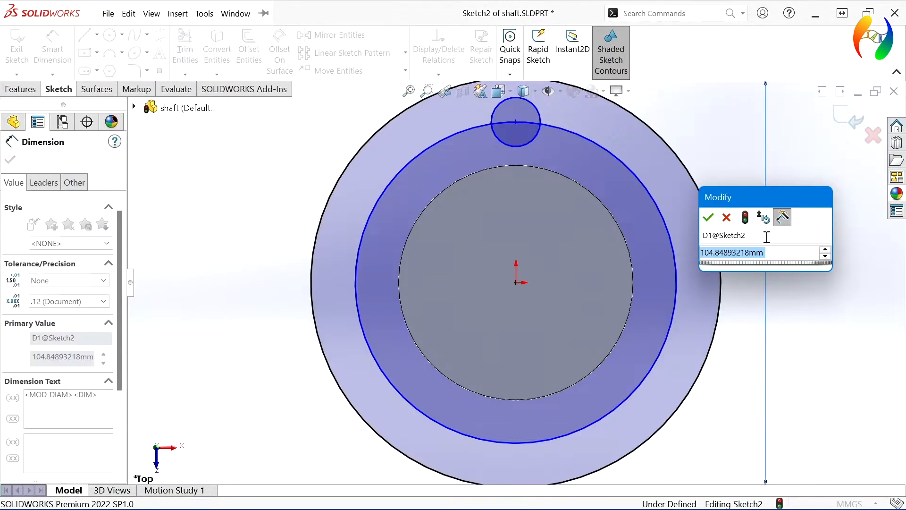
pyautogui.press('Return')
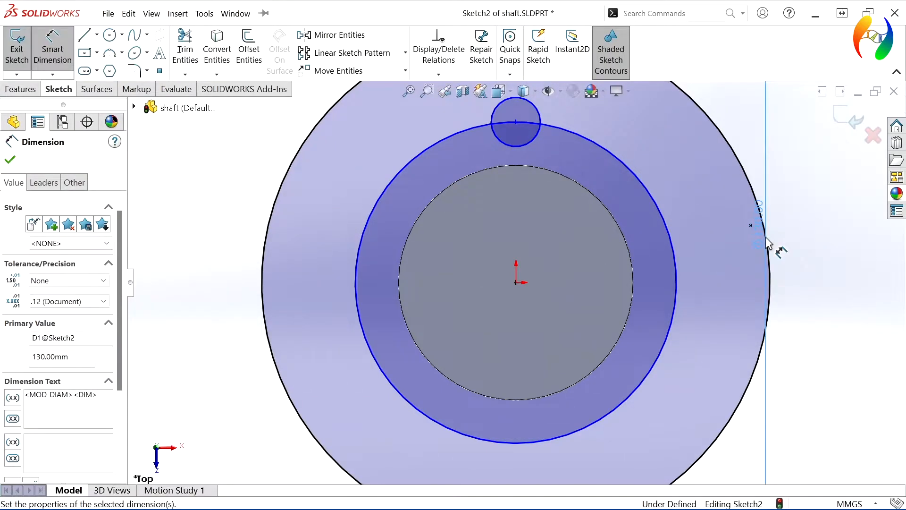
pyautogui.press('f')
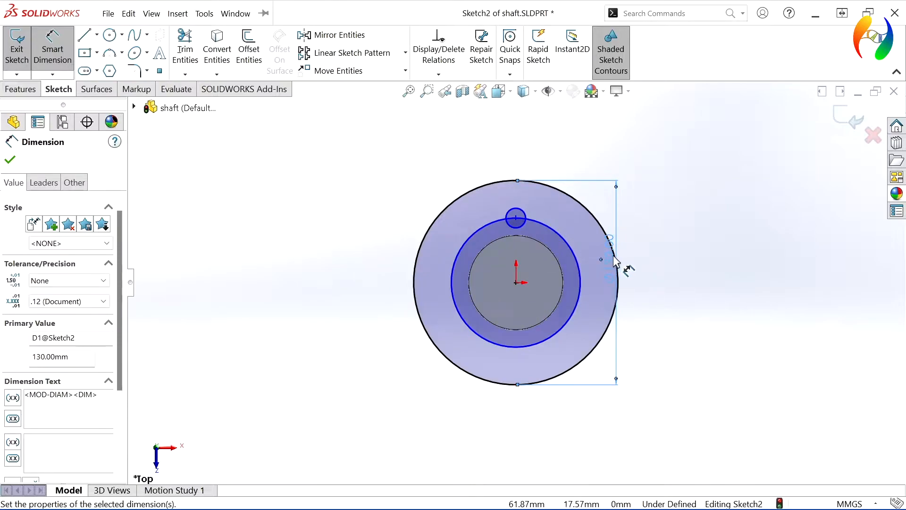
pyautogui.click(642, 257)
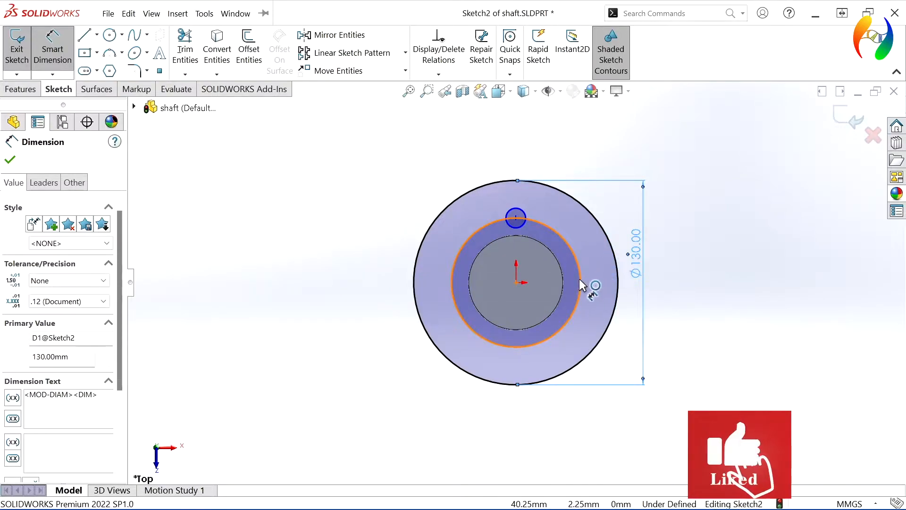
# Dimension the middle circle, which carries the small circle's centre, at 110 mm diameter.
pyautogui.click(579, 278)
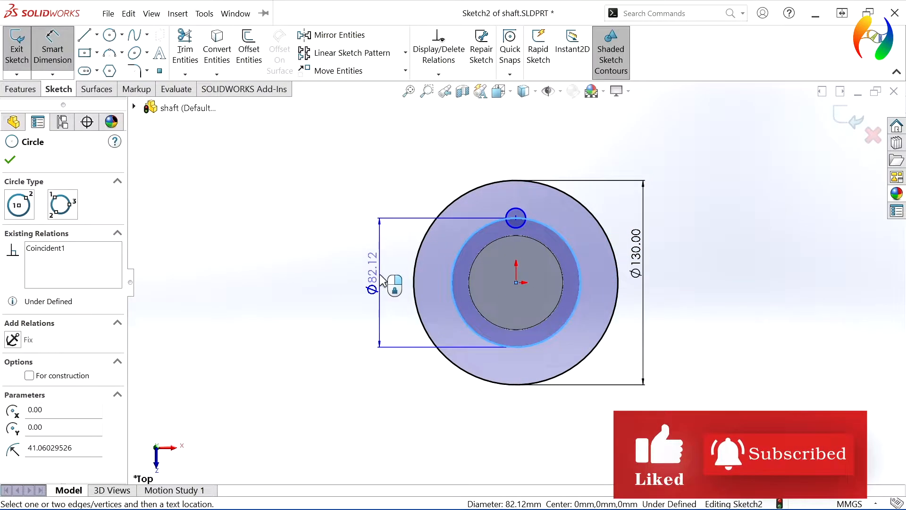
pyautogui.click(383, 279)
pyautogui.write('110')
pyautogui.press('Return')
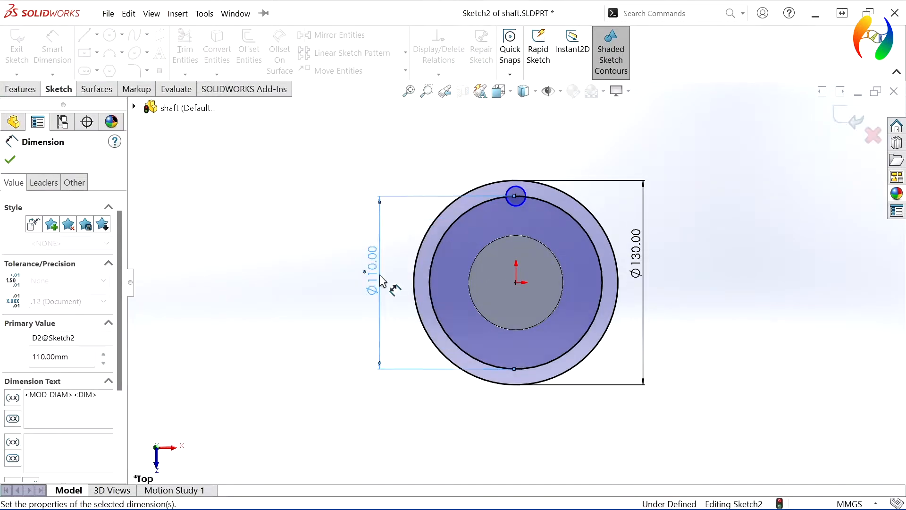
pyautogui.click(453, 346)
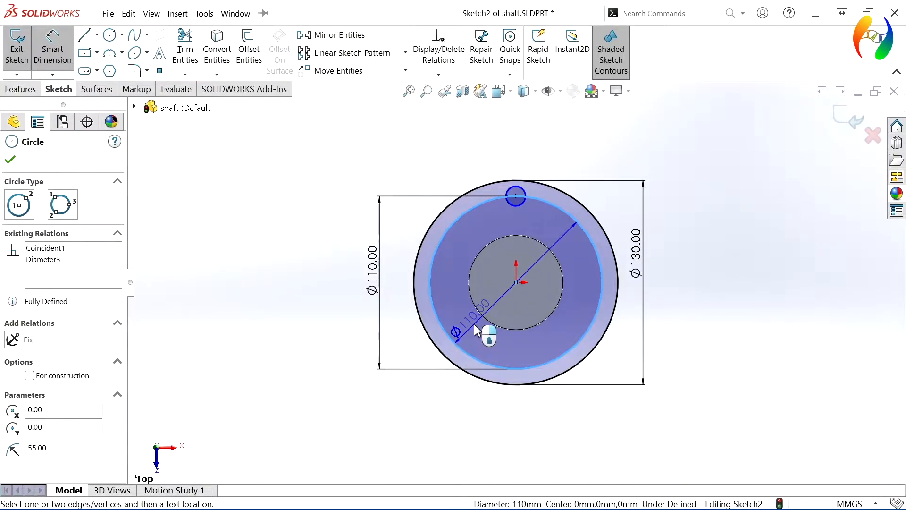
pyautogui.press('Escape')
# Dimension the small circle at 8 mm diameter and convert the 110 mm circle to construction geometry.
pyautogui.click(512, 208)
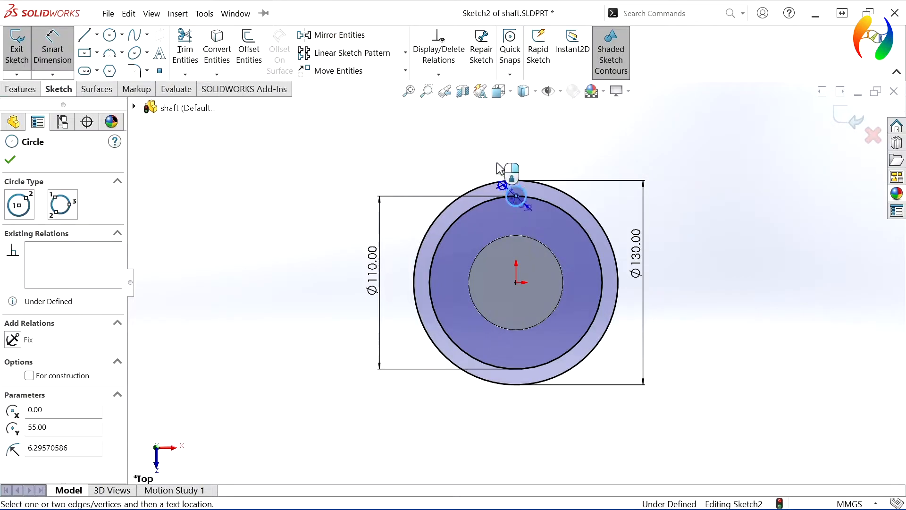
pyautogui.click(465, 154)
pyautogui.write('8')
pyautogui.press('Return')
pyautogui.press('Escape')
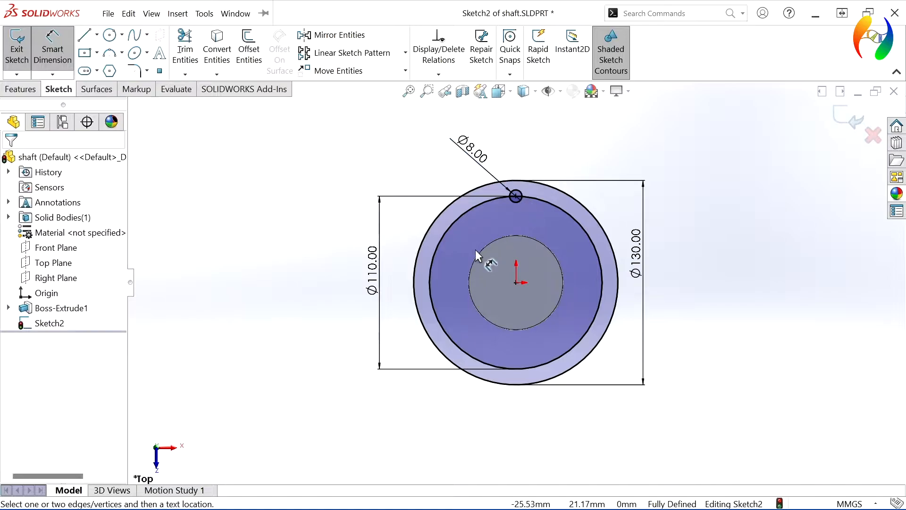
pyautogui.press('Escape')
pyautogui.click(449, 230)
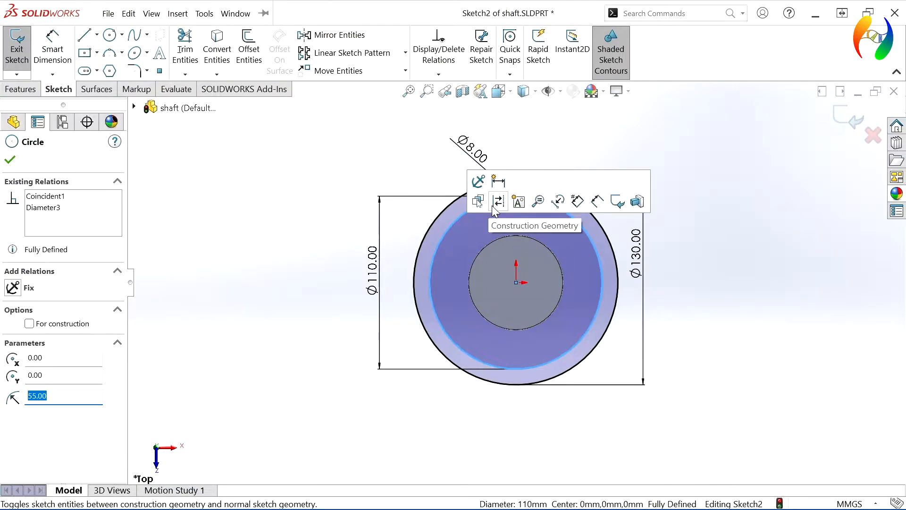
pyautogui.click(518, 201)
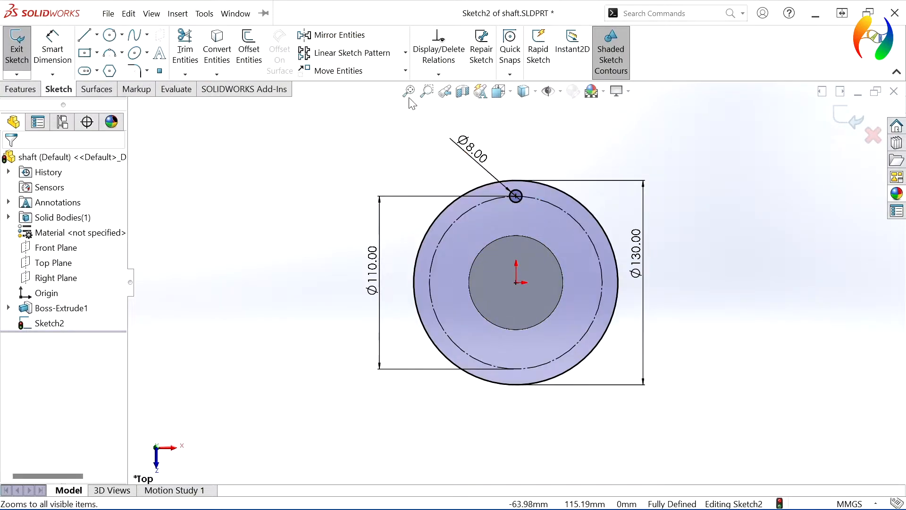
# Create a circular sketch pattern of the 8 mm circle around the origin with 8 equally spaced instances over 360 degrees.
pyautogui.click(406, 54)
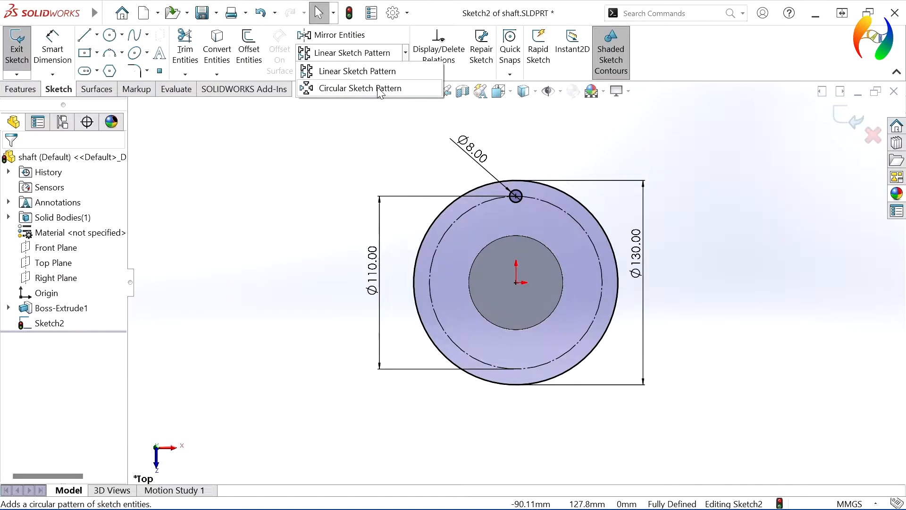
pyautogui.click(350, 87)
pyautogui.click(518, 201)
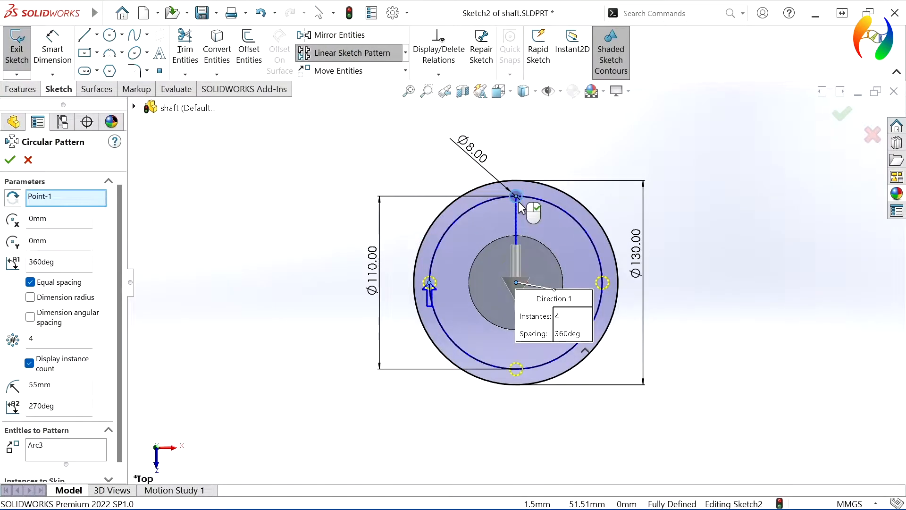
pyautogui.doubleClick(54, 340)
pyautogui.write('8')
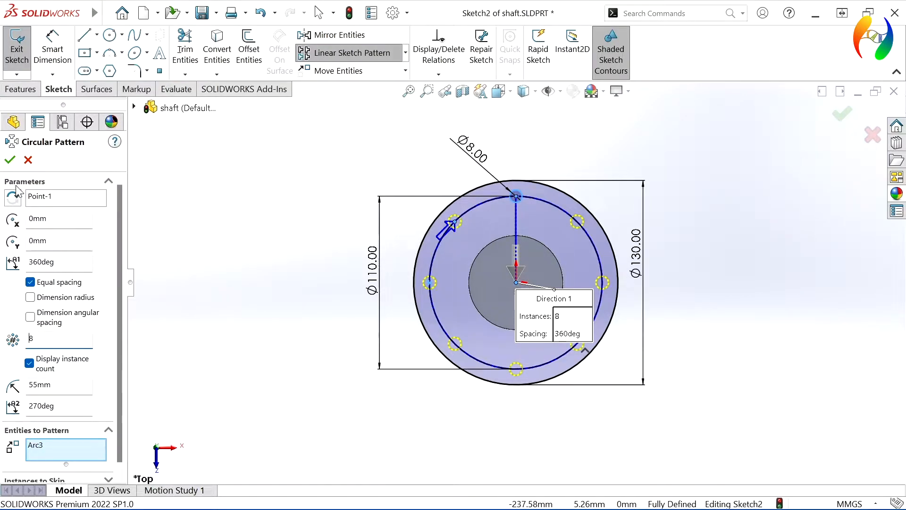
pyautogui.click(11, 161)
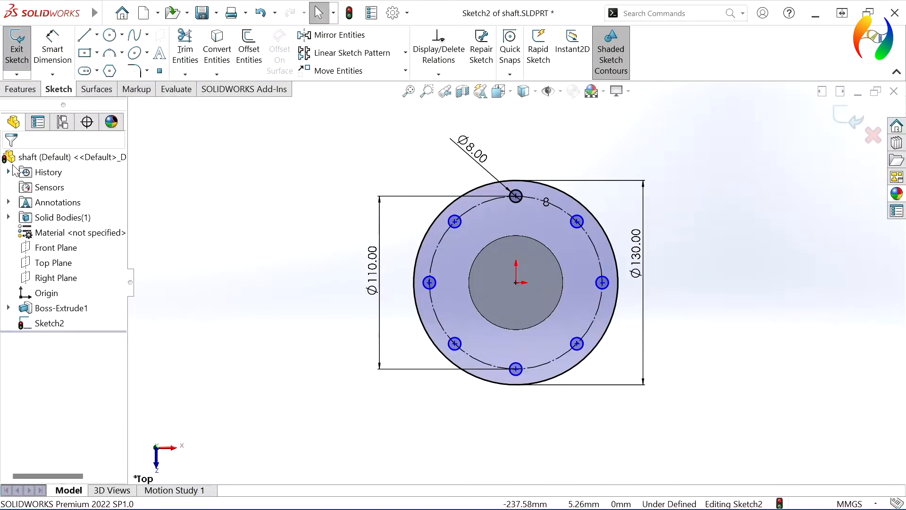
# Make the centres of two patterned holes, the leftmost and the lower-left, coincident with the 110 mm construction circle.
pyautogui.click(429, 282)
pyautogui.keyDown('ctrl'); pyautogui.click(432, 290); pyautogui.keyUp('ctrl')
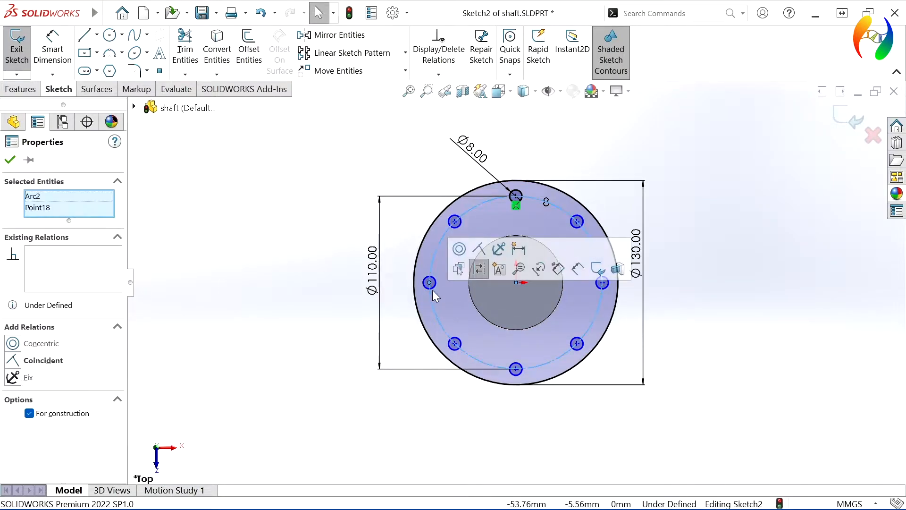
pyautogui.click(478, 254)
pyautogui.click(455, 345)
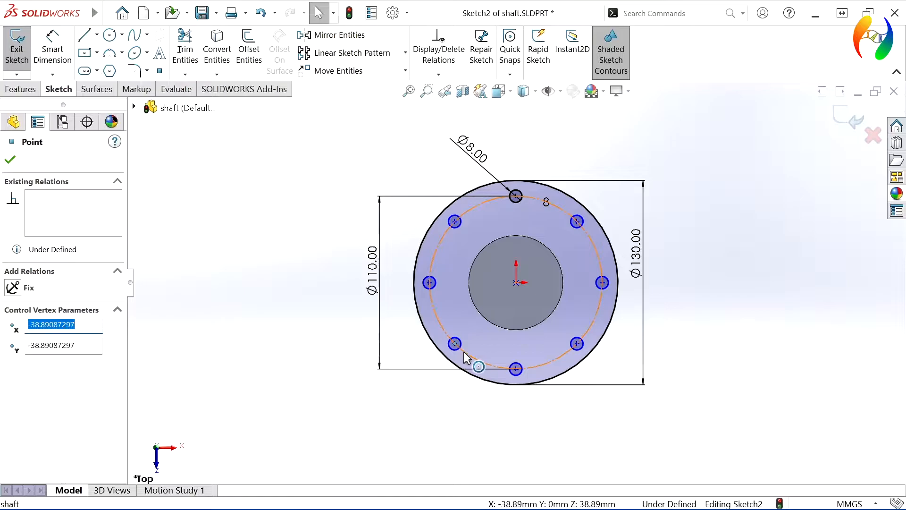
pyautogui.keyDown('ctrl'); pyautogui.click(463, 352); pyautogui.keyUp('ctrl')
pyautogui.click(514, 318)
pyautogui.click(341, 410)
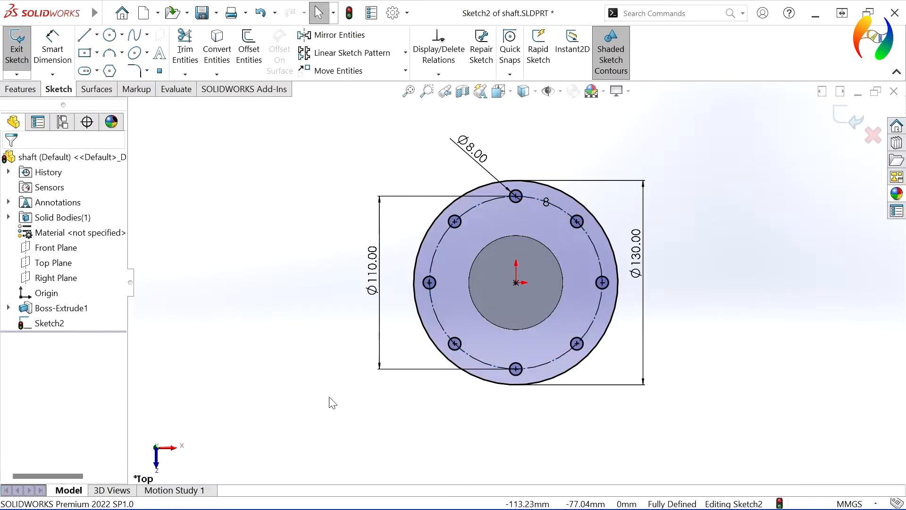
# Extrude the flange sketch with its eight holes 10 mm blind, reversed to point away from the cylinder.
pyautogui.click(20, 88)
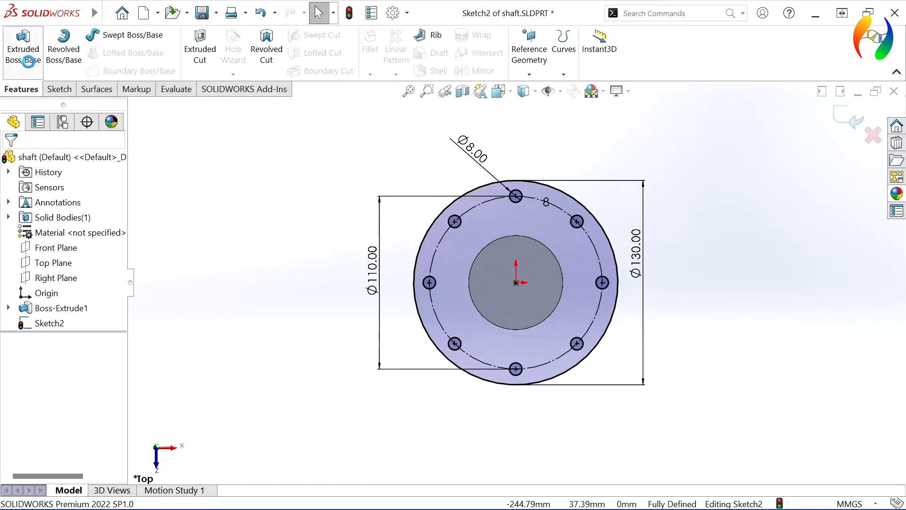
pyautogui.click(28, 61)
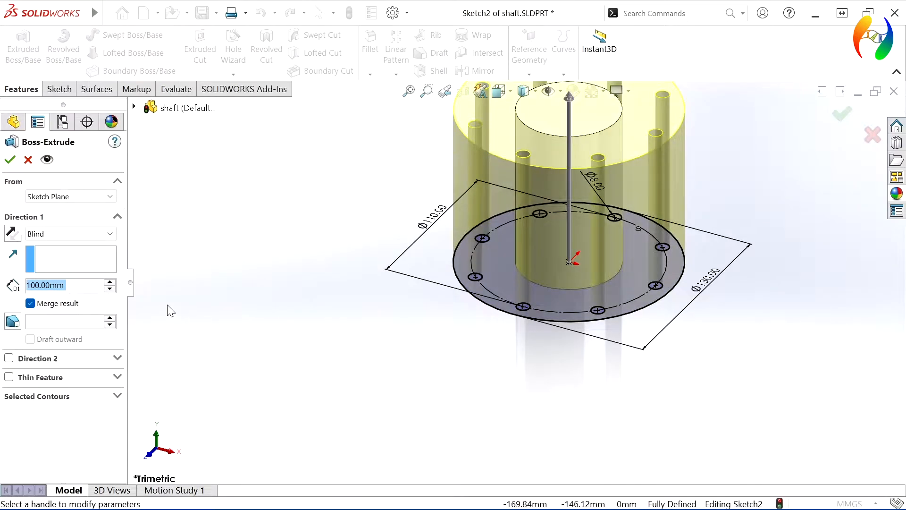
pyautogui.write('10')
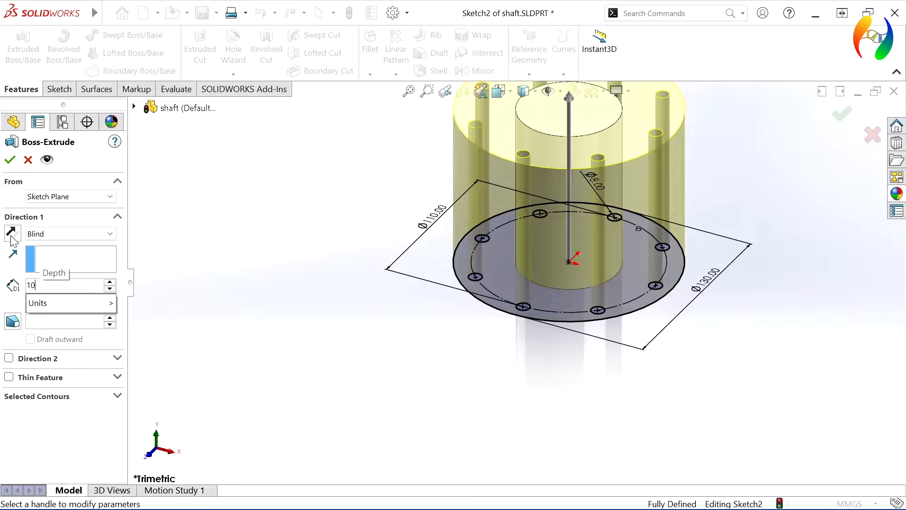
pyautogui.press('Return')
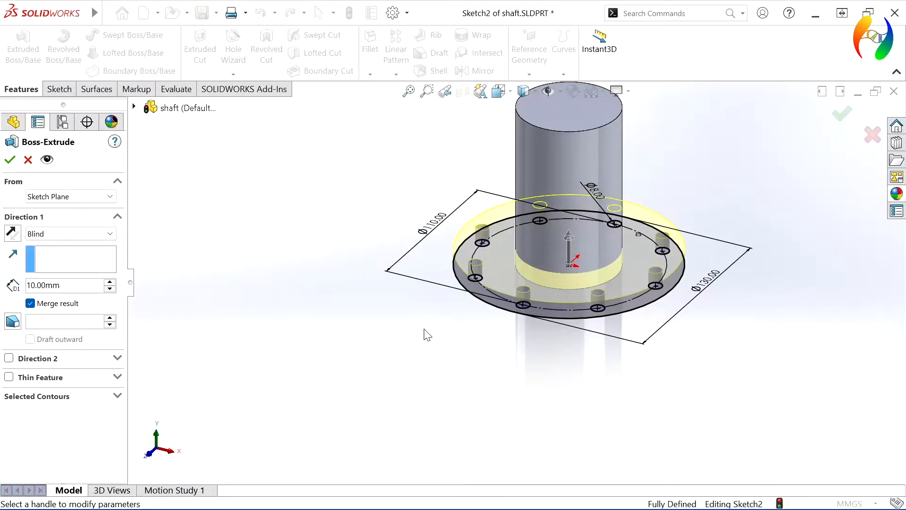
pyautogui.moveTo(439, 386); pyautogui.dragTo(434, 324, button='middle')
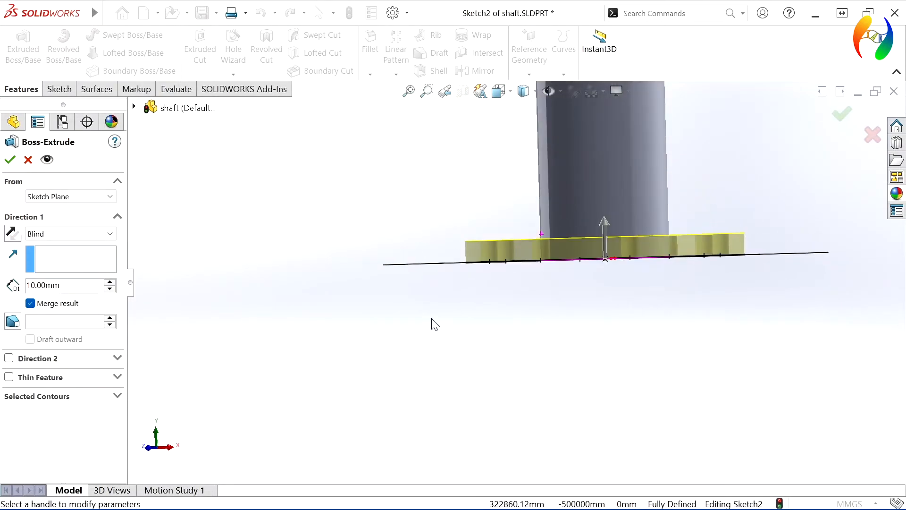
pyautogui.click(13, 232)
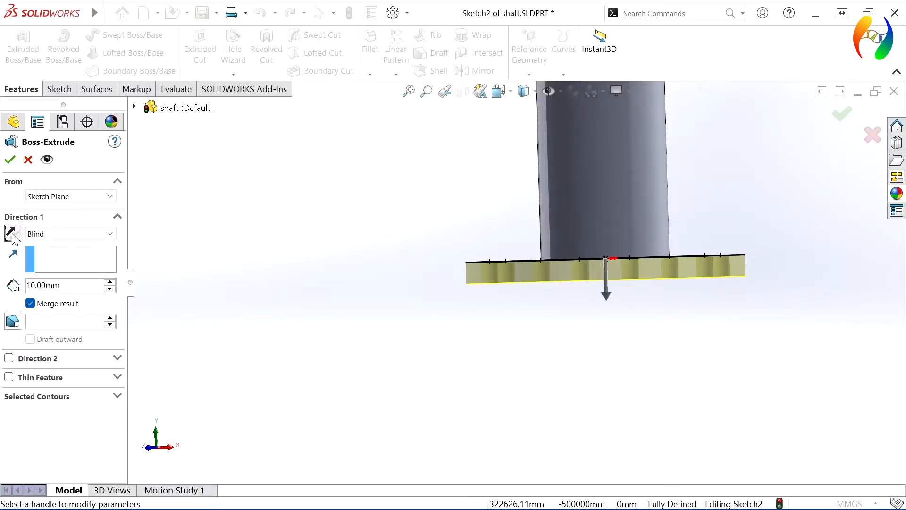
pyautogui.click(10, 160)
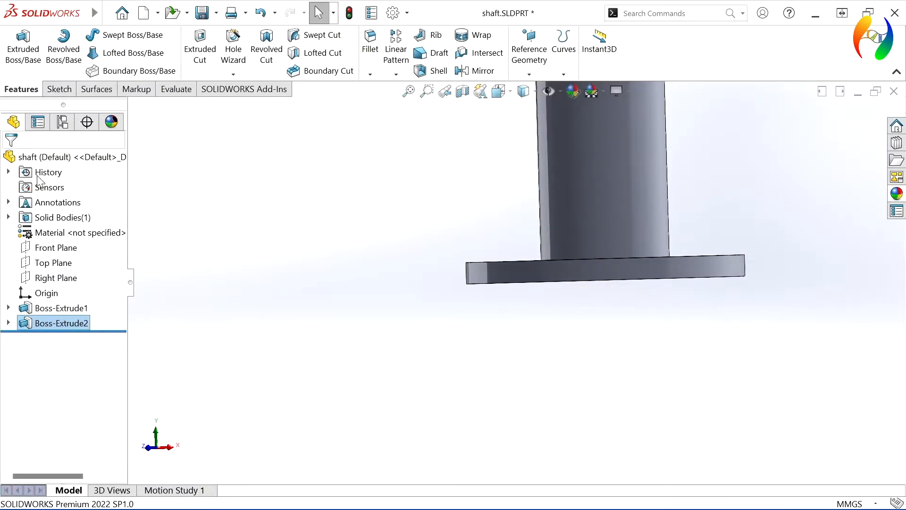
pyautogui.moveTo(436, 337); pyautogui.dragTo(464, 257, button='middle')
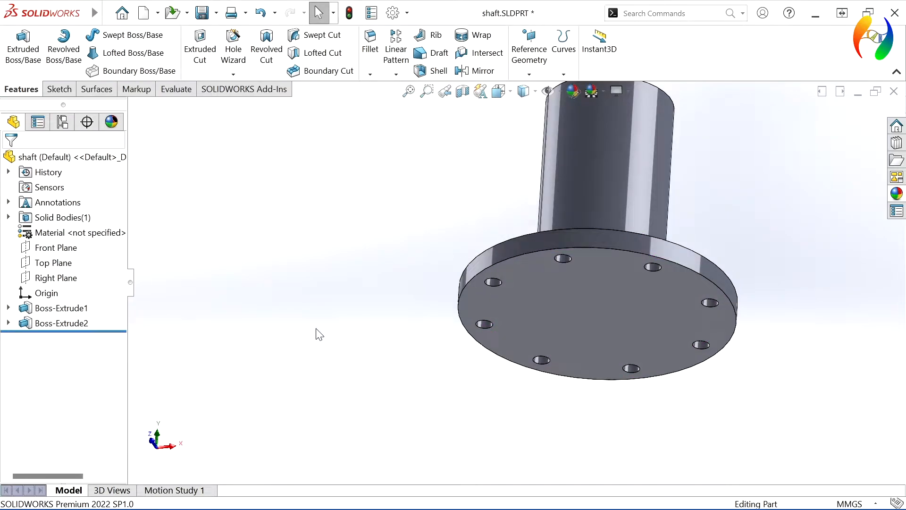
pyautogui.click(633, 319)
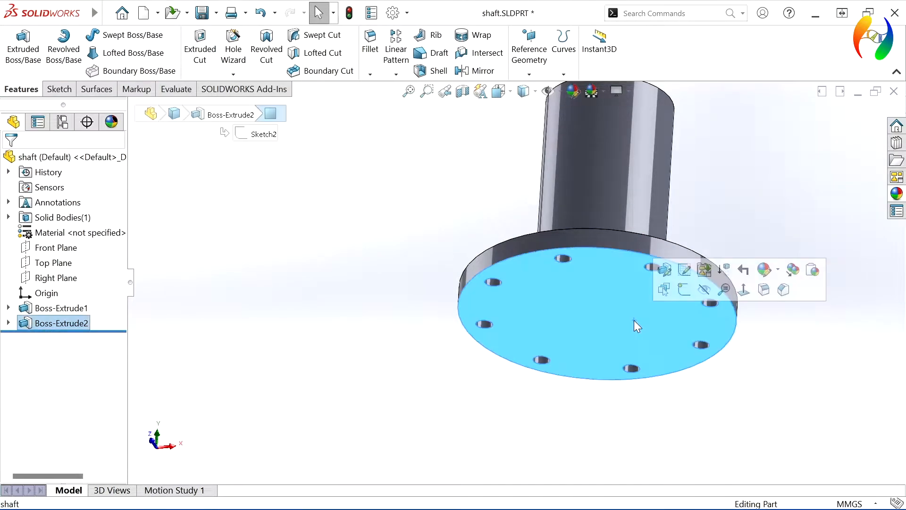
pyautogui.click(684, 290)
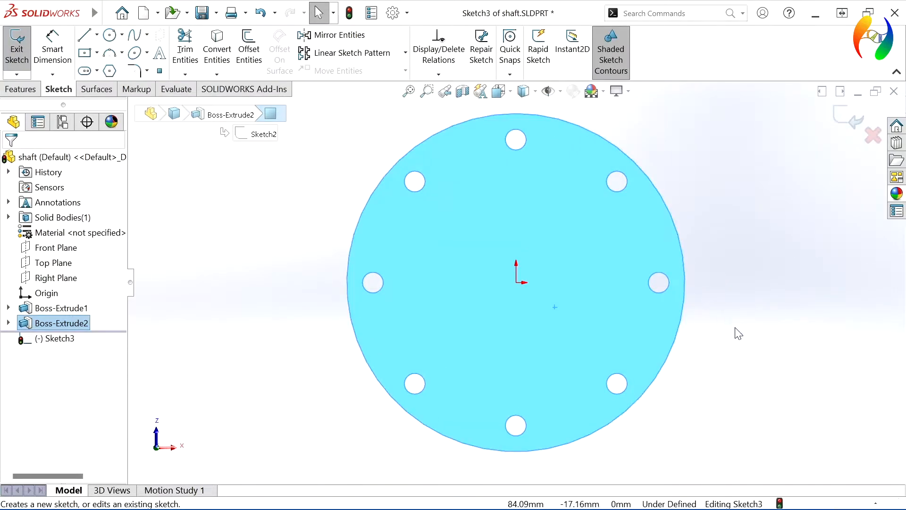
pyautogui.hotkey('ctrl', 'z')
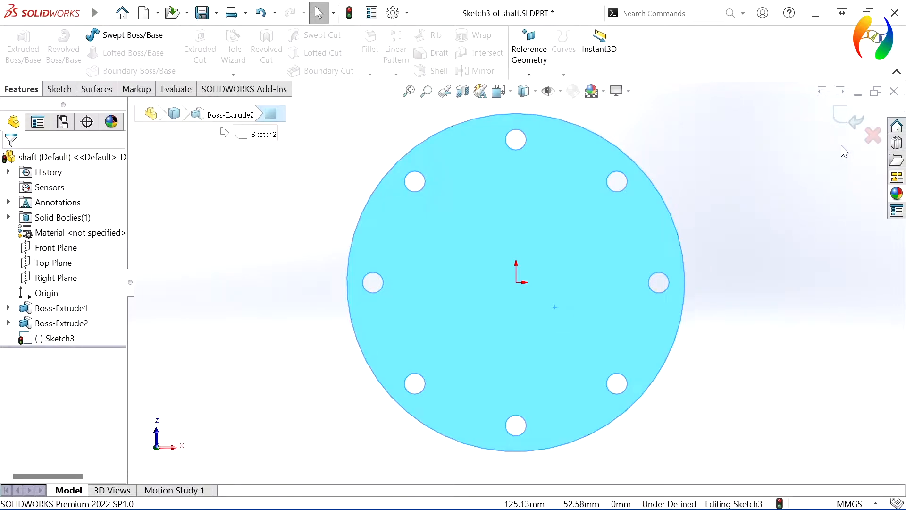
pyautogui.click(848, 119)
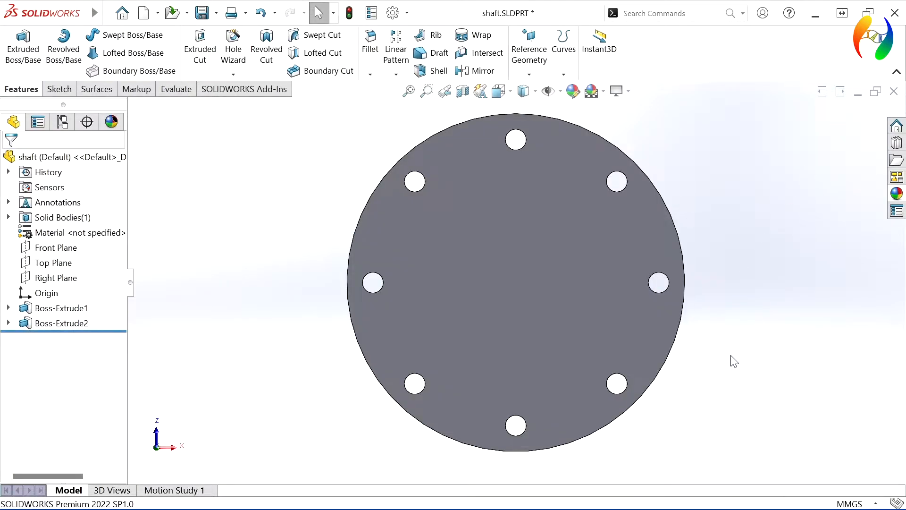
# Edit the cylinder's extrusion and add a blind second direction with a depth of 816 mm.
pyautogui.moveTo(728, 358); pyautogui.dragTo(561, 349, button='middle')
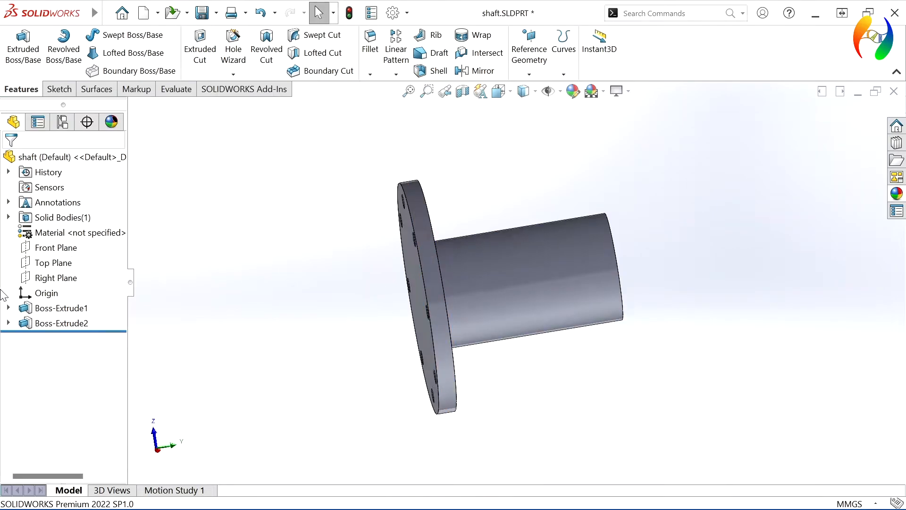
pyautogui.click(8, 307)
pyautogui.click(48, 308)
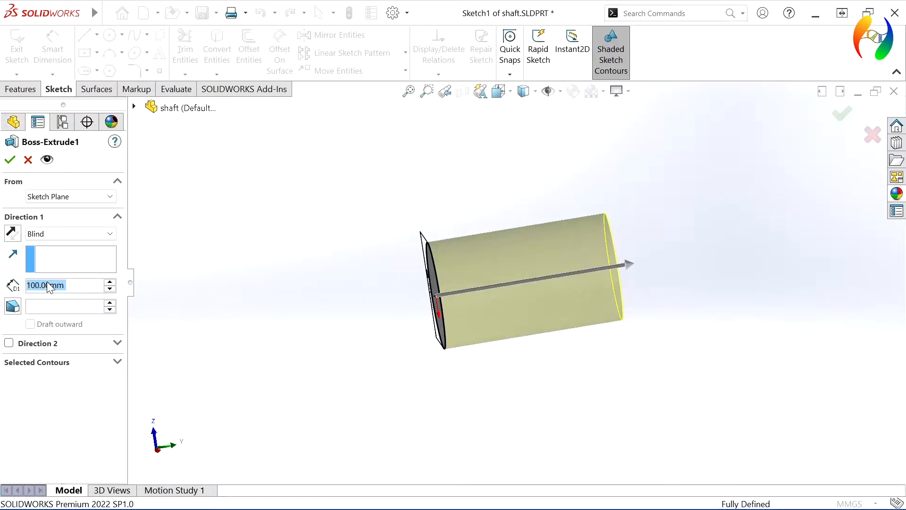
pyautogui.click(8, 343)
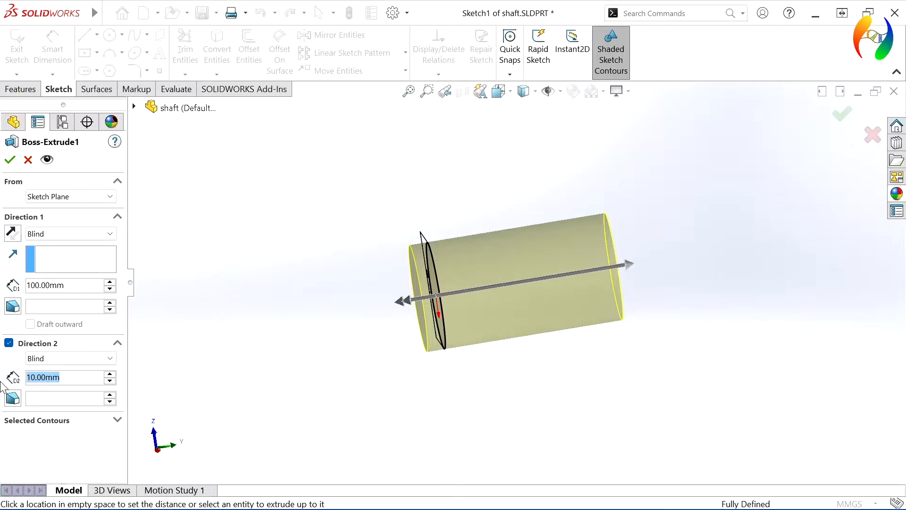
pyautogui.write('816')
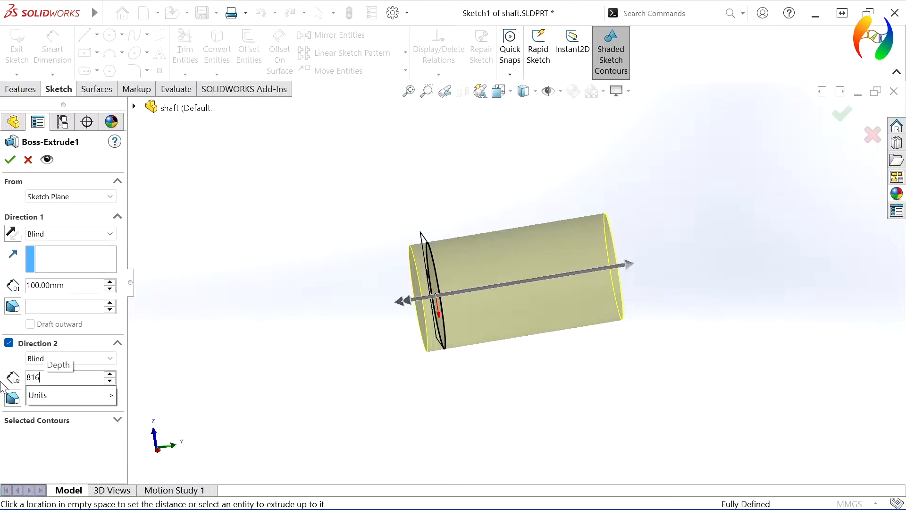
pyautogui.press('Return')
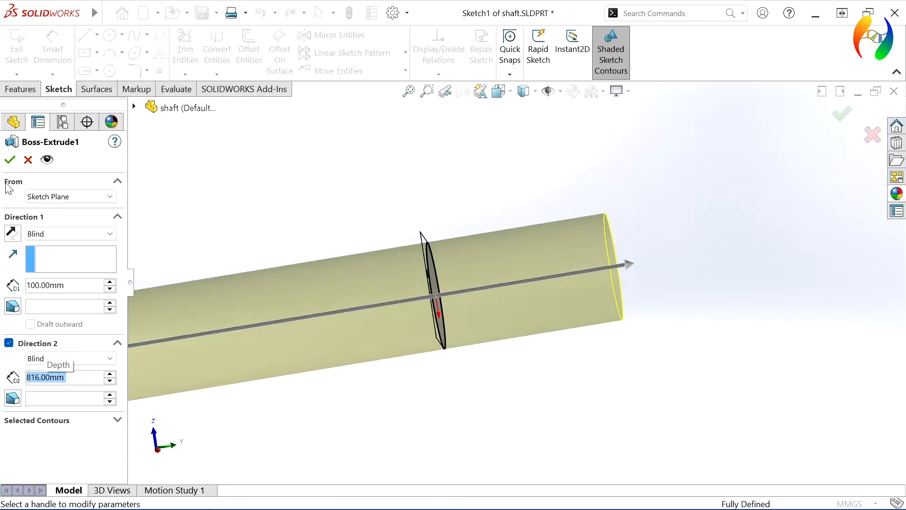
pyautogui.click(10, 161)
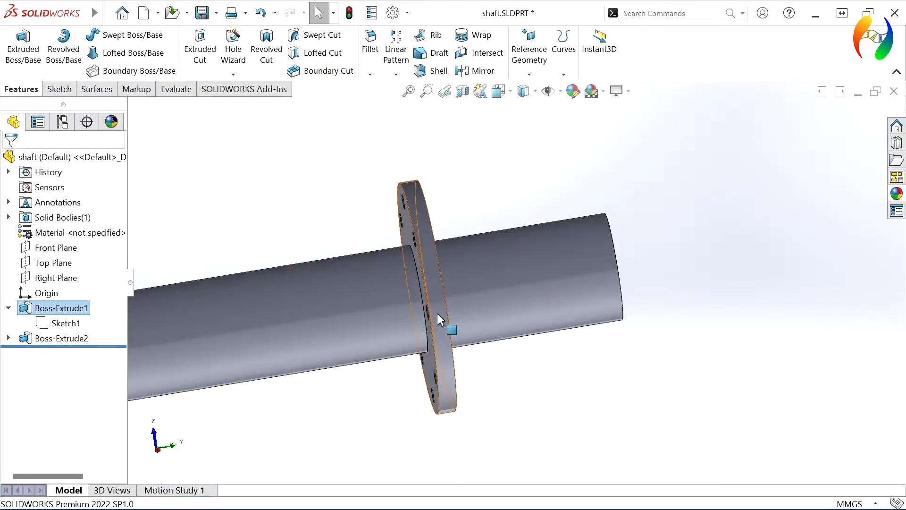
# Start a new sketch on the Front Plane.
pyautogui.scroll(2, 411, 374)
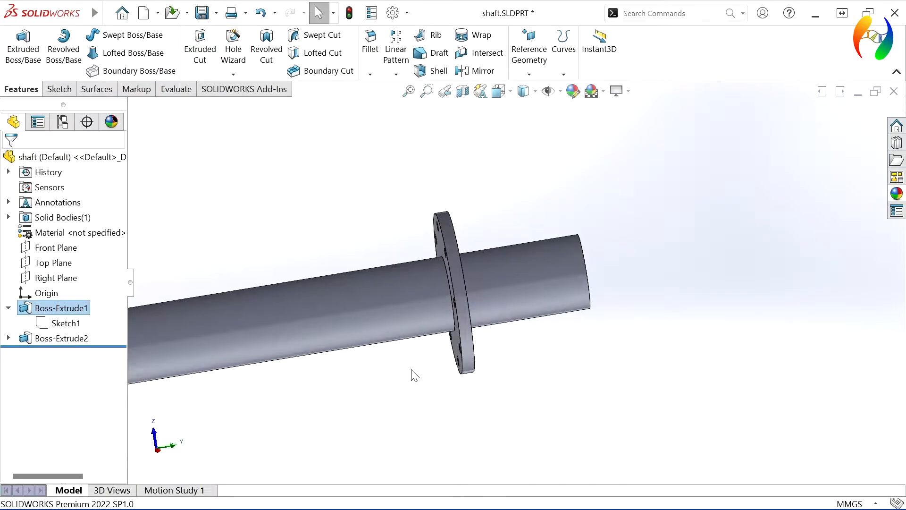
pyautogui.scroll(3, 414, 375)
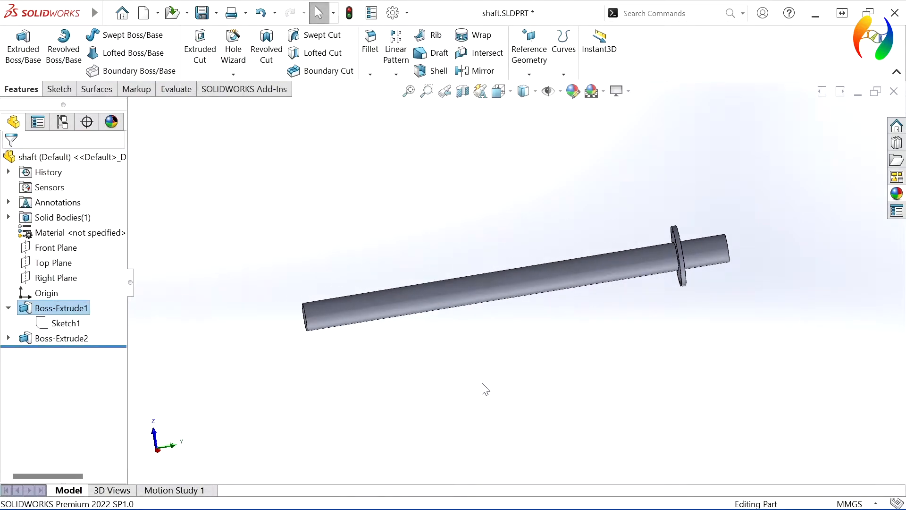
pyautogui.moveTo(485, 388); pyautogui.dragTo(482, 379, button='middle')
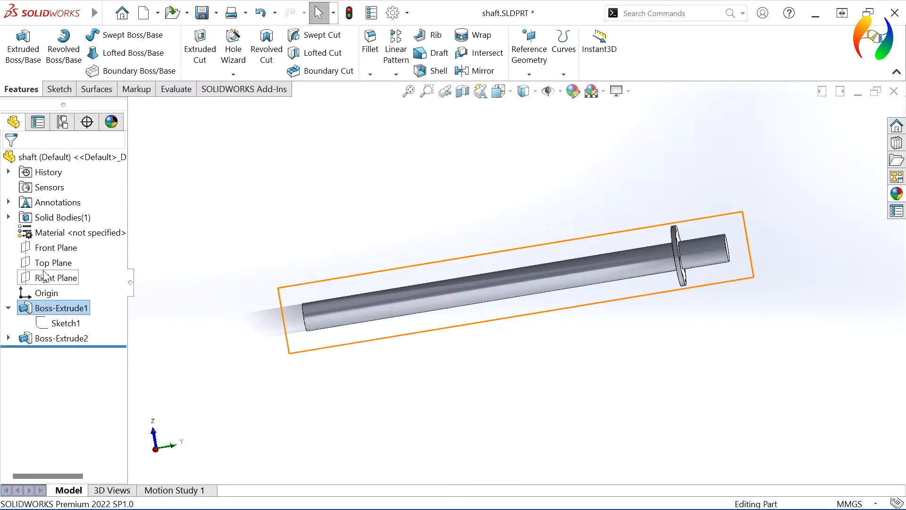
pyautogui.click(45, 255)
pyautogui.click(58, 238)
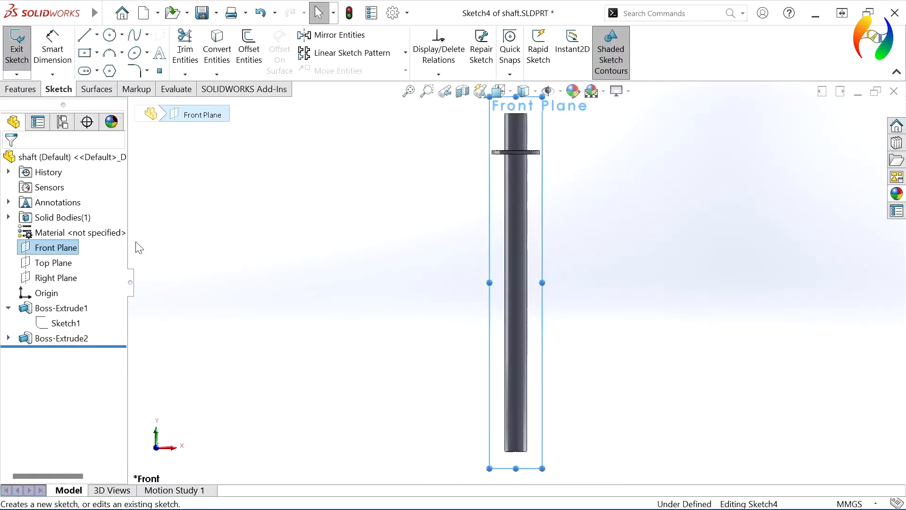
# Sketch a corner rectangle about 38 mm high below the flange, starting inside the long shaft and extending past its right edge.
pyautogui.scroll(-3, 563, 174)
pyautogui.scroll(-1, 496, 222)
pyautogui.scroll(-3, 495, 221)
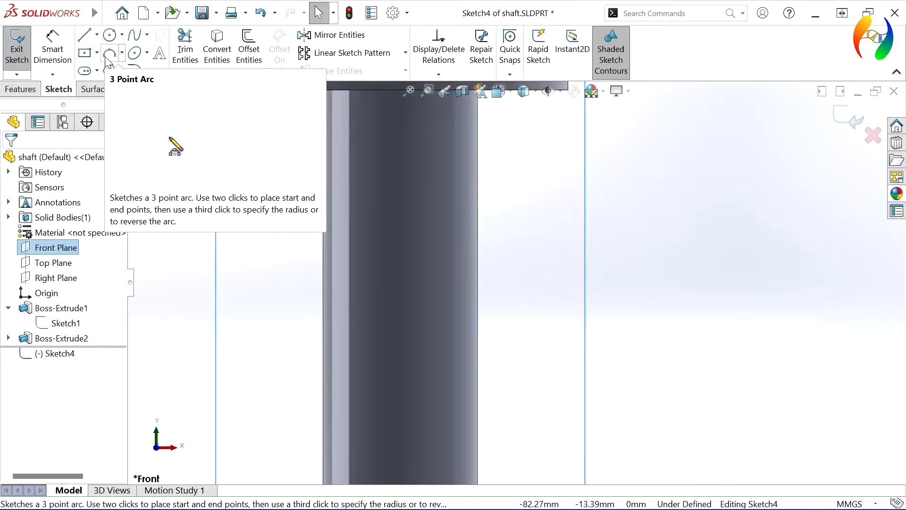
pyautogui.click(97, 52)
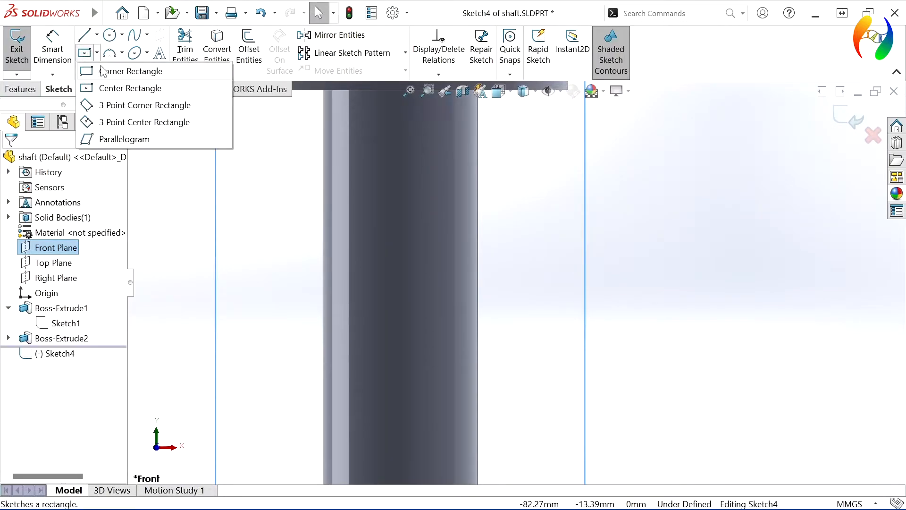
pyautogui.click(99, 74)
pyautogui.click(454, 175)
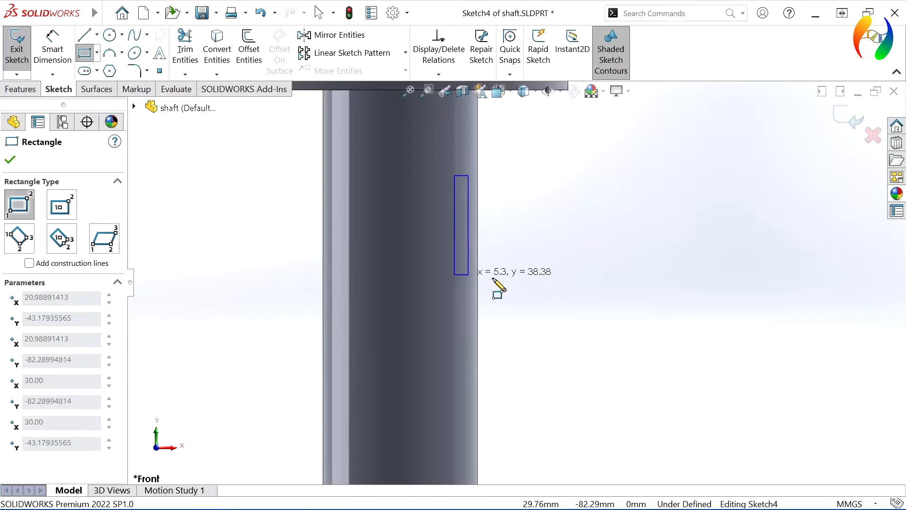
pyautogui.click(630, 275)
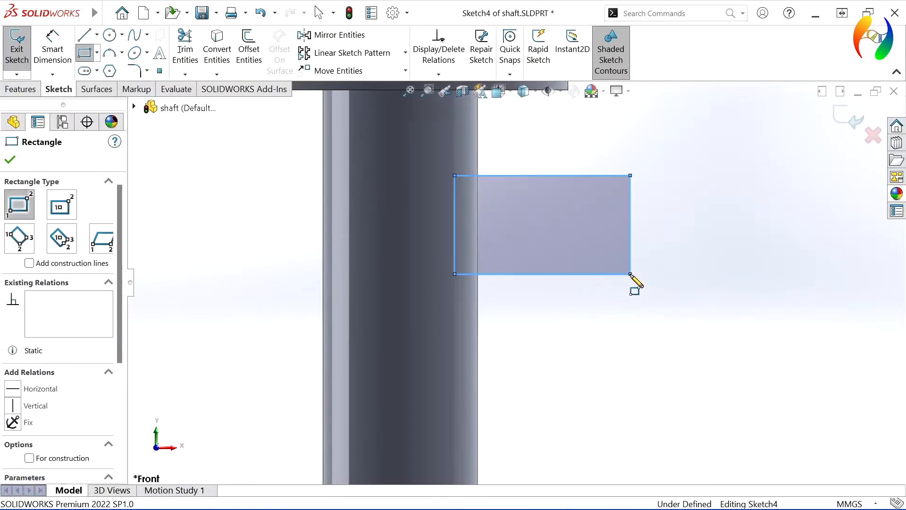
# Close the rectangle's outer end with a centerpoint semicircular arc centred on the end edge's midpoint and bulging outward.
pyautogui.click(122, 53)
pyautogui.click(139, 71)
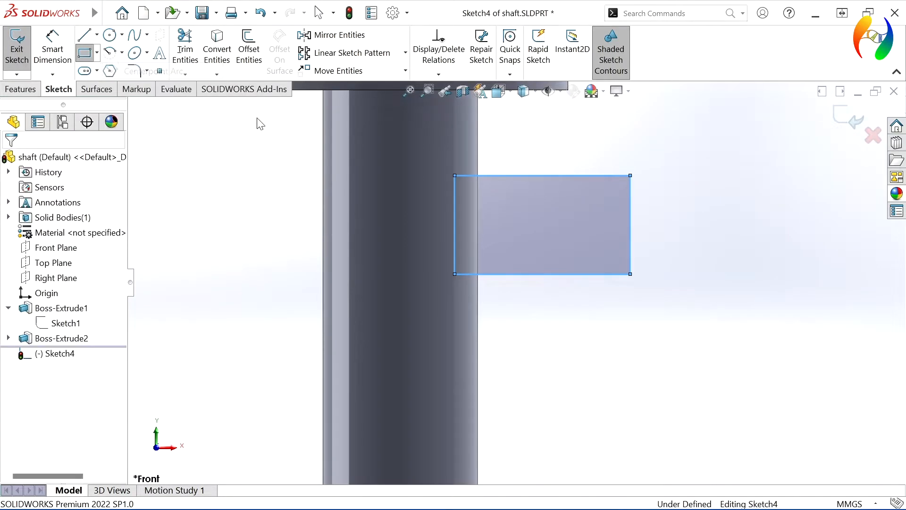
pyautogui.click(631, 225)
pyautogui.click(631, 176)
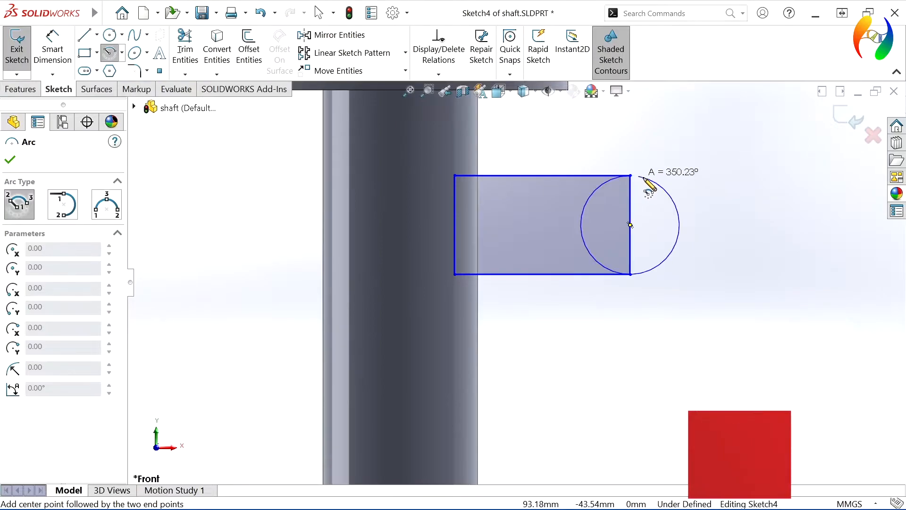
pyautogui.click(631, 274)
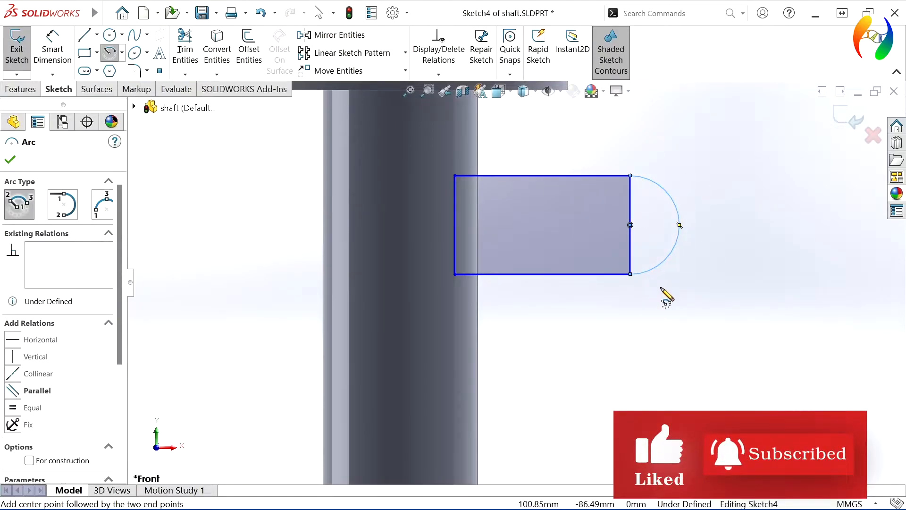
pyautogui.press('Escape')
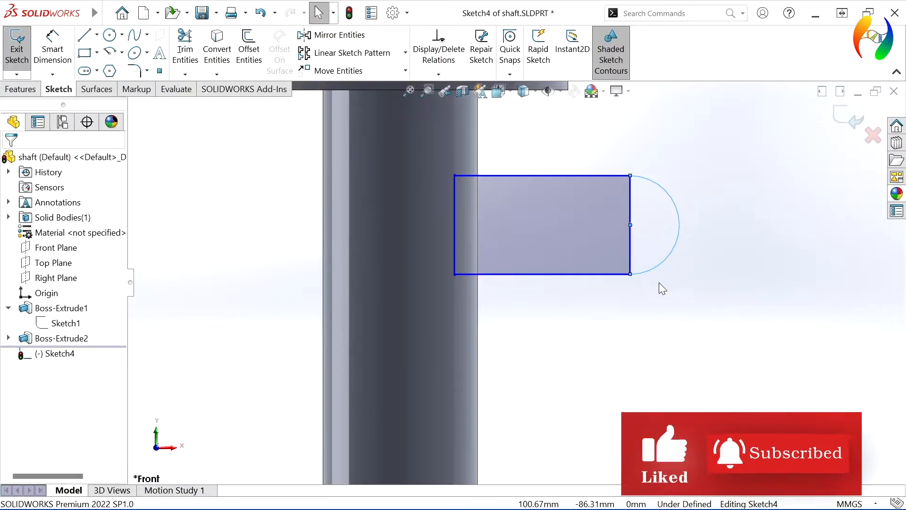
# Convert the rectangle's vertical edge at the arc end to construction geometry.
pyautogui.click(630, 251)
pyautogui.click(683, 218)
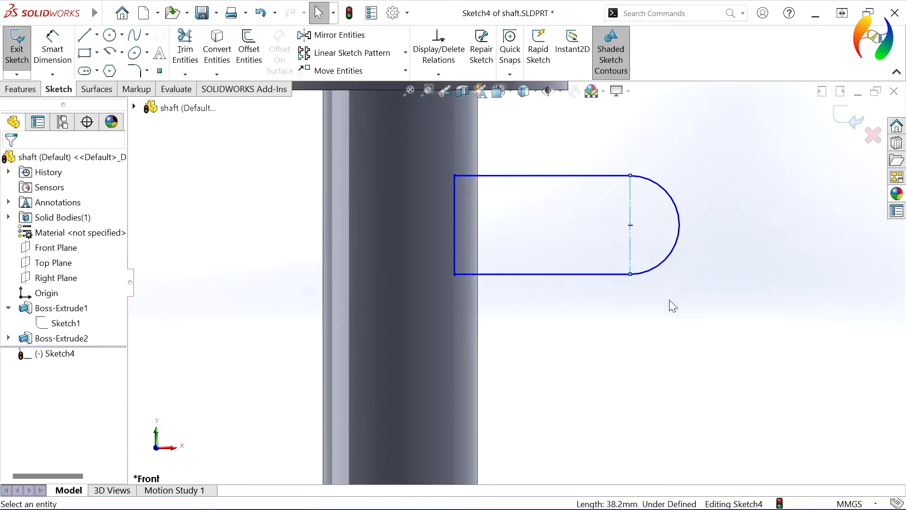
pyautogui.click(668, 296)
# Sketch a circle about 17.4 mm in diameter centred on the semicircular end's centre point.
pyautogui.click(105, 36)
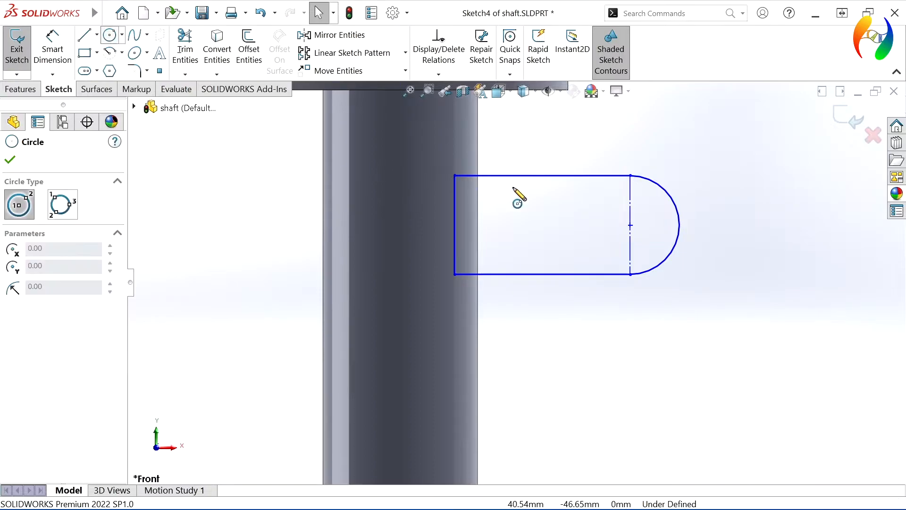
pyautogui.click(630, 225)
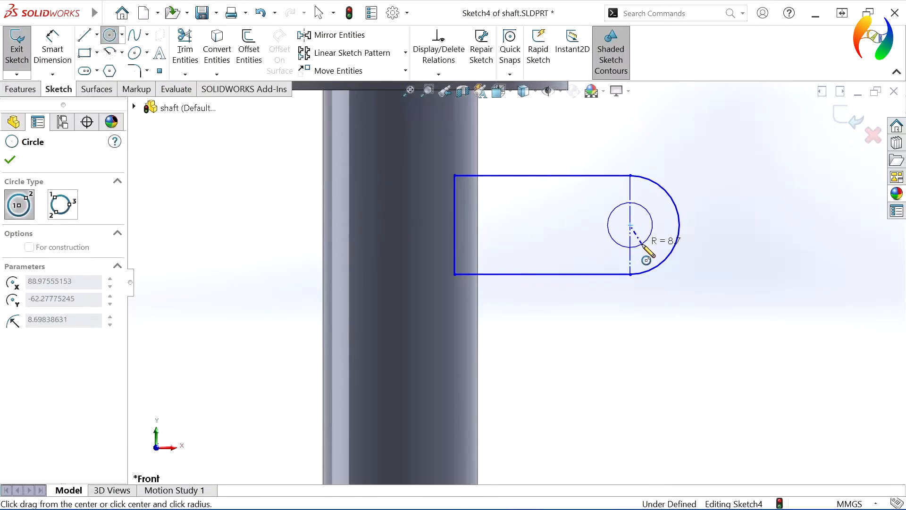
pyautogui.click(650, 236)
# Dimension the lug's semicircular end arc with a 15 mm radius.
pyautogui.click(53, 49)
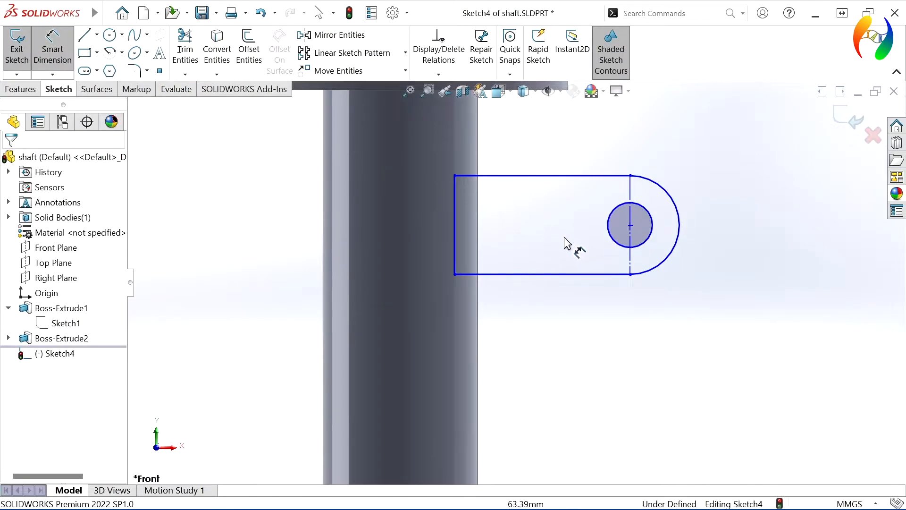
pyautogui.click(669, 198)
pyautogui.click(720, 203)
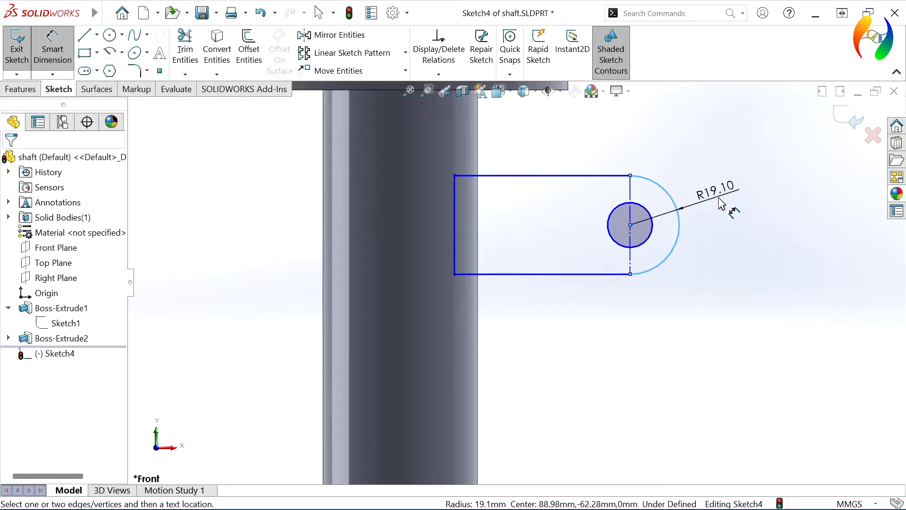
pyautogui.write('15')
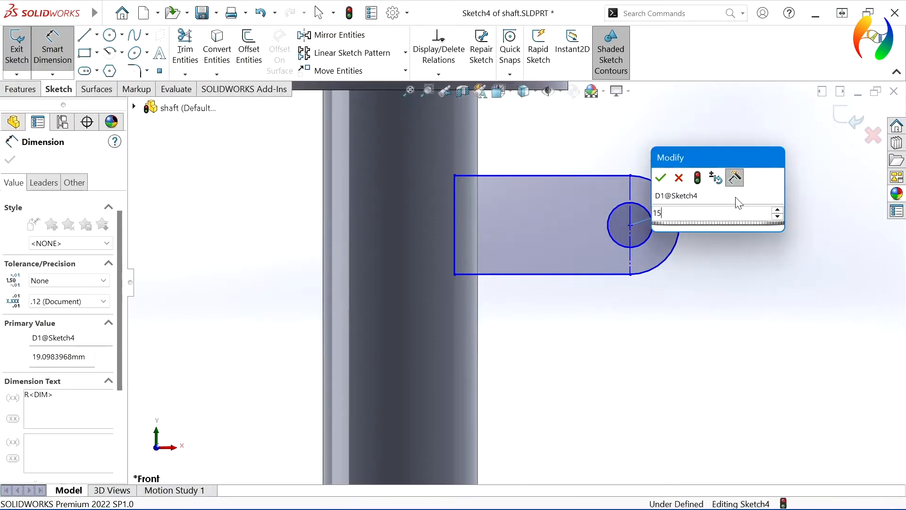
pyautogui.press('Return')
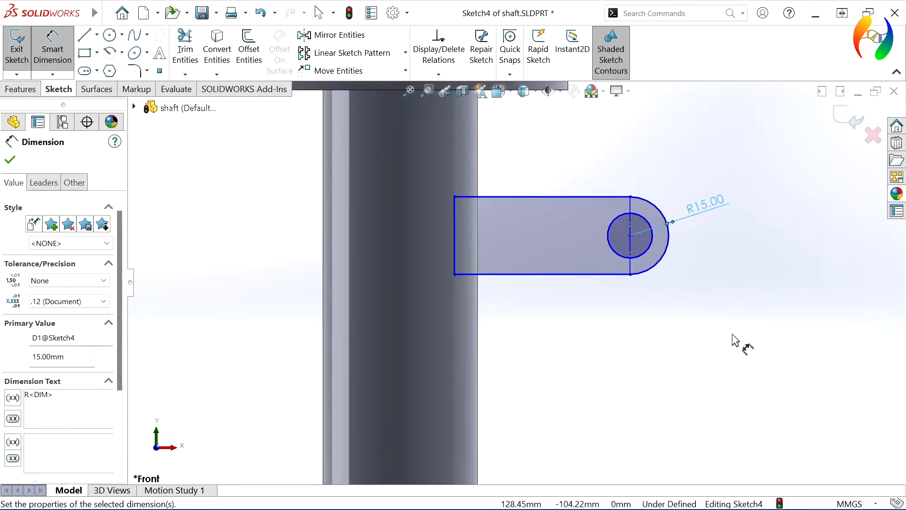
# Dimension the lug's hole circle with a 12 mm diameter.
pyautogui.click(652, 244)
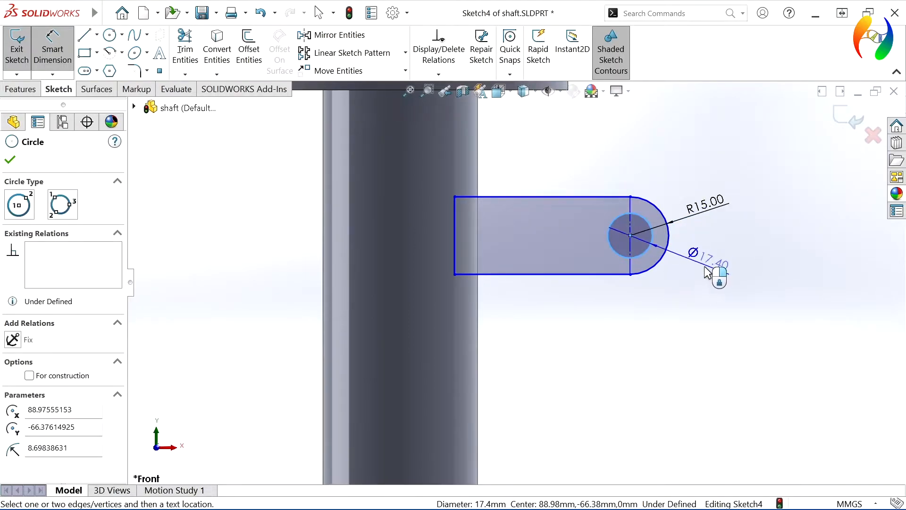
pyautogui.click(705, 278)
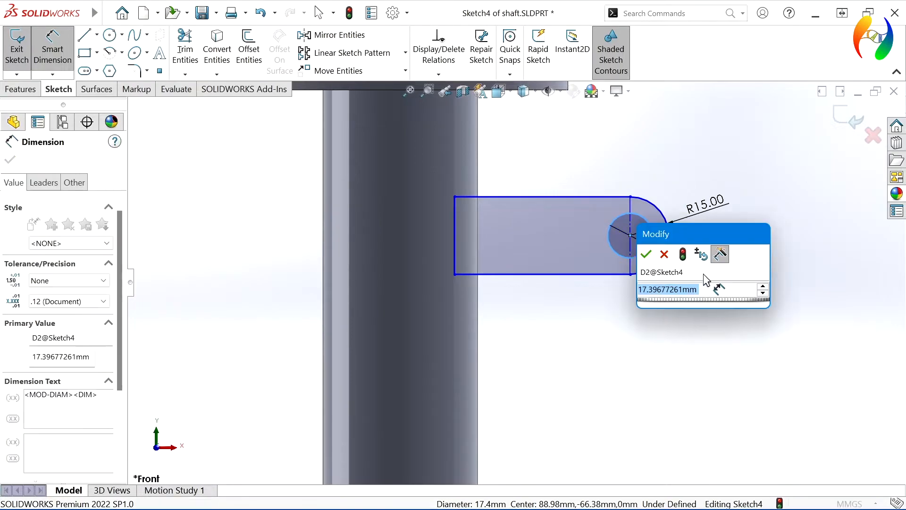
pyautogui.write('12')
pyautogui.press('Return')
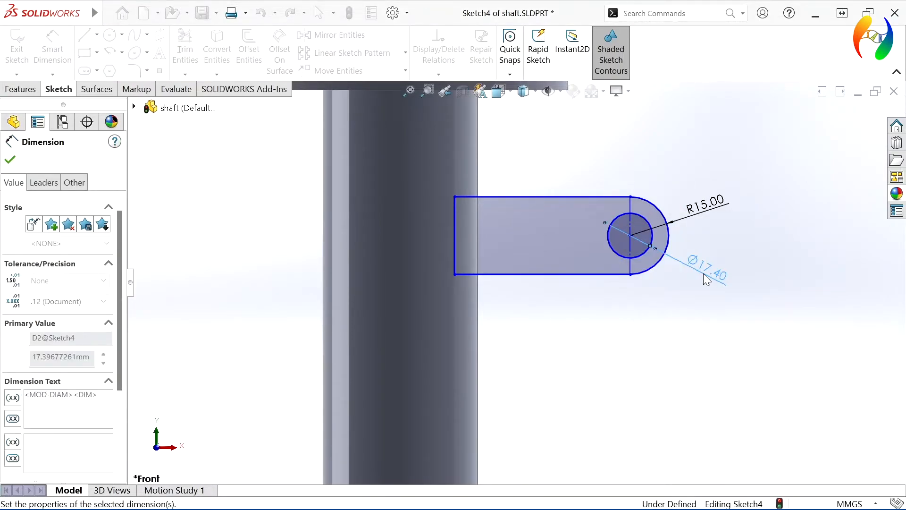
pyautogui.click(708, 374)
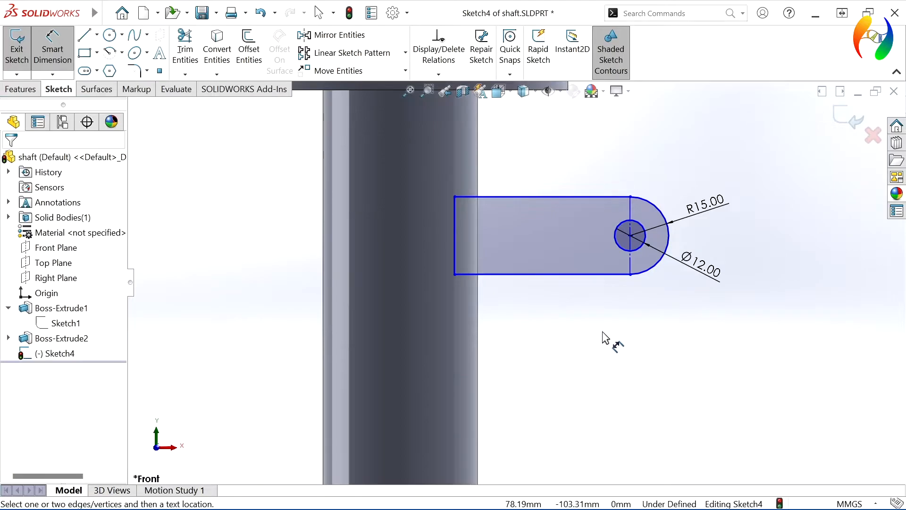
# Set the hole centre 30 mm from the shaft's nearer side edge and place that dimension below the lug.
pyautogui.click(630, 235)
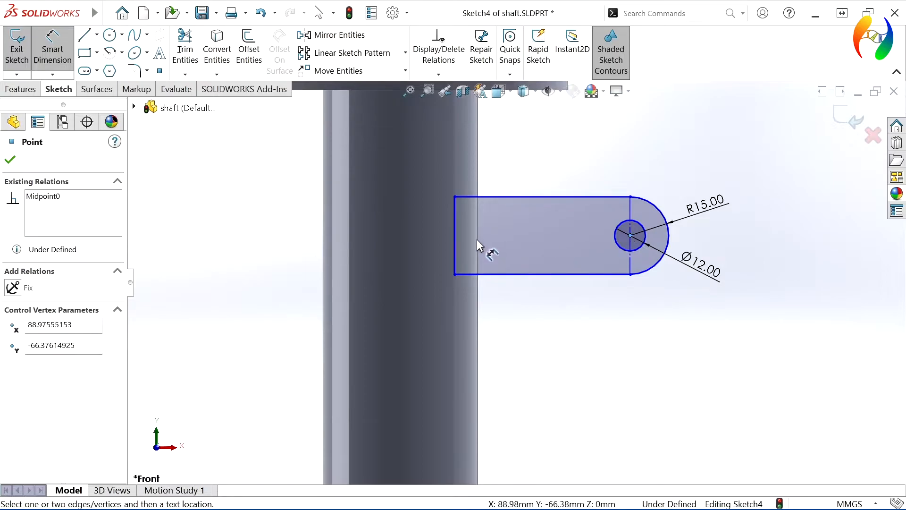
pyautogui.click(480, 253)
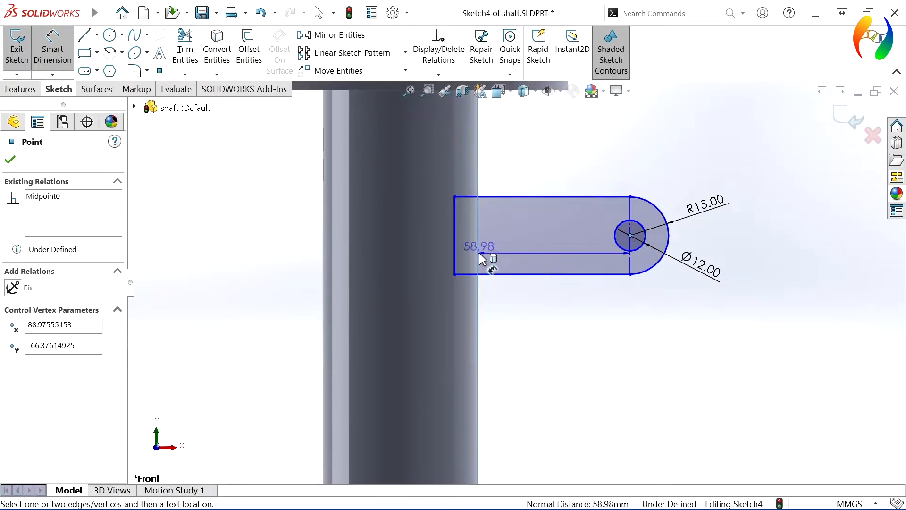
pyautogui.click(543, 251)
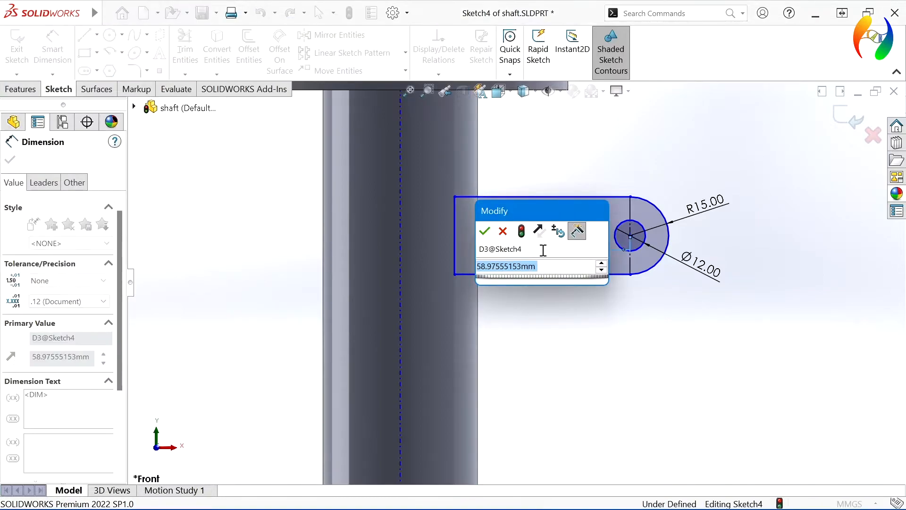
pyautogui.write('30')
pyautogui.press('Return')
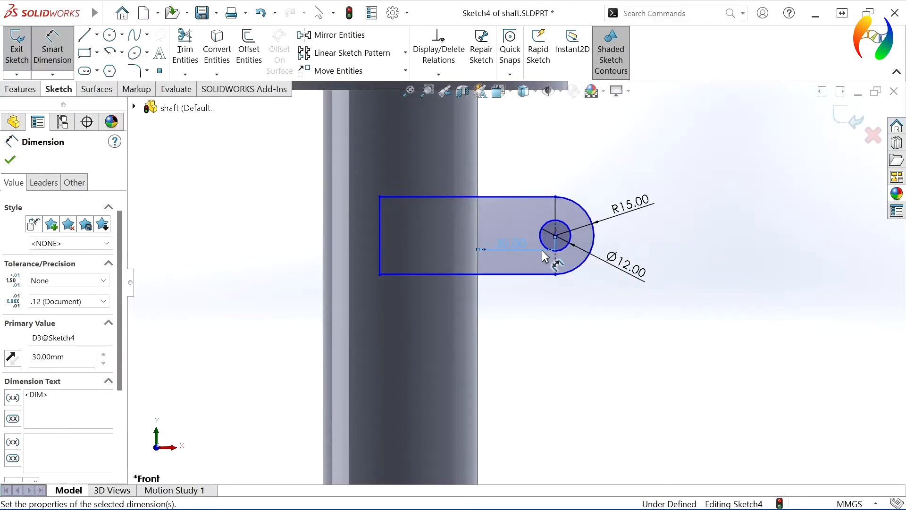
pyautogui.click(517, 308)
pyautogui.moveTo(513, 244); pyautogui.dragTo(519, 305)
pyautogui.click(608, 316)
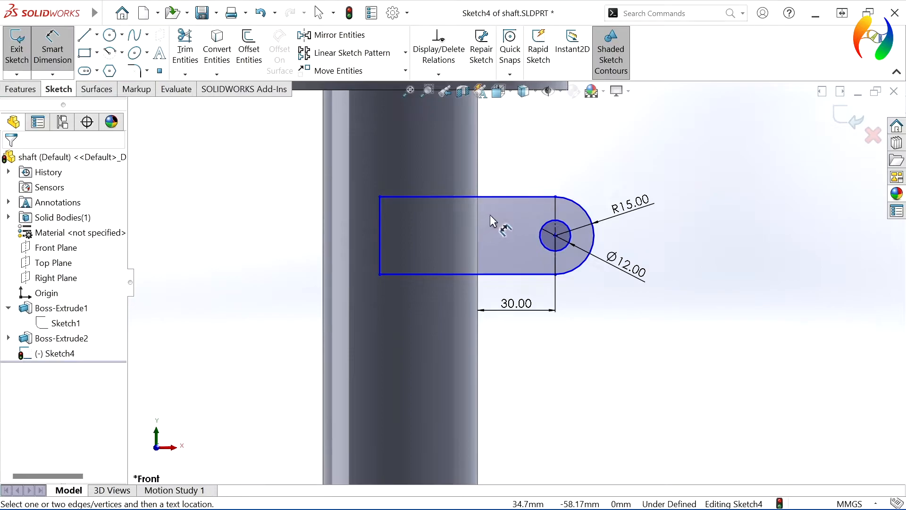
# Dimension the lug's upper edge 25 mm below the flange's underside.
pyautogui.click(516, 197)
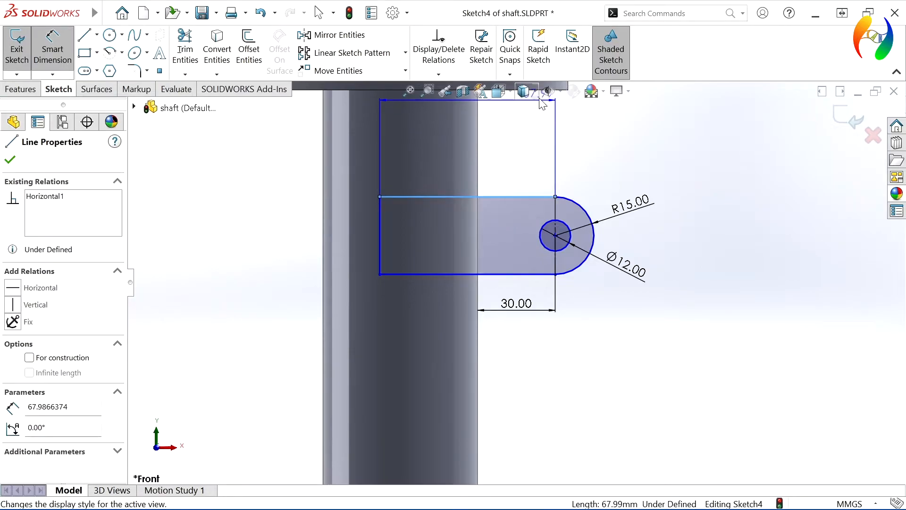
pyautogui.scroll(1, 527, 161)
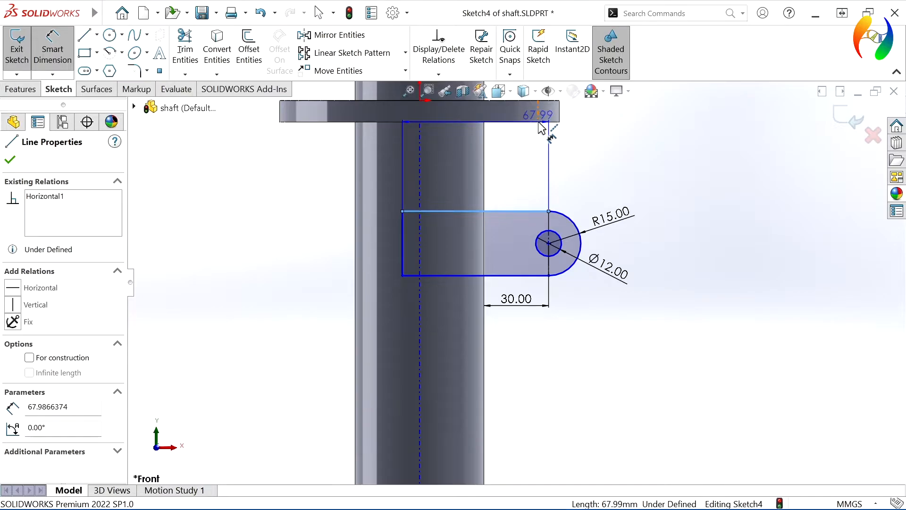
pyautogui.click(519, 123)
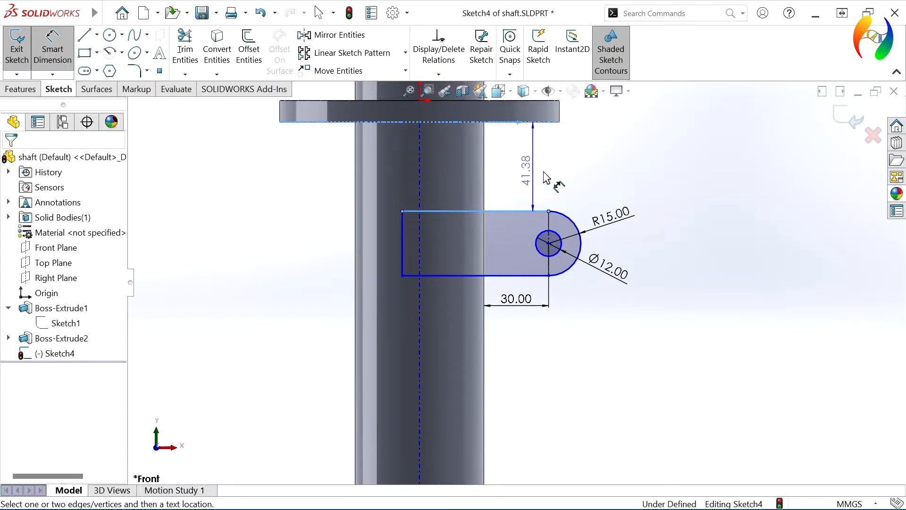
pyautogui.click(537, 176)
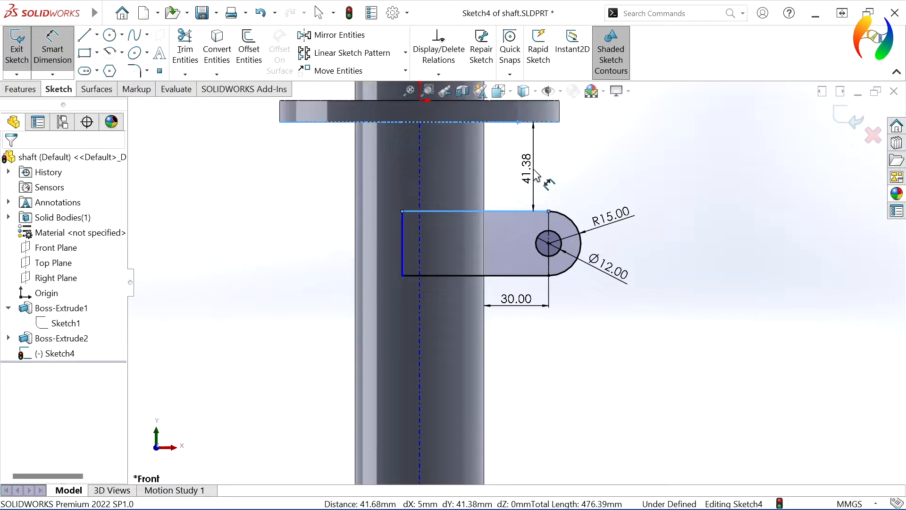
pyautogui.write('25')
pyautogui.press('Return')
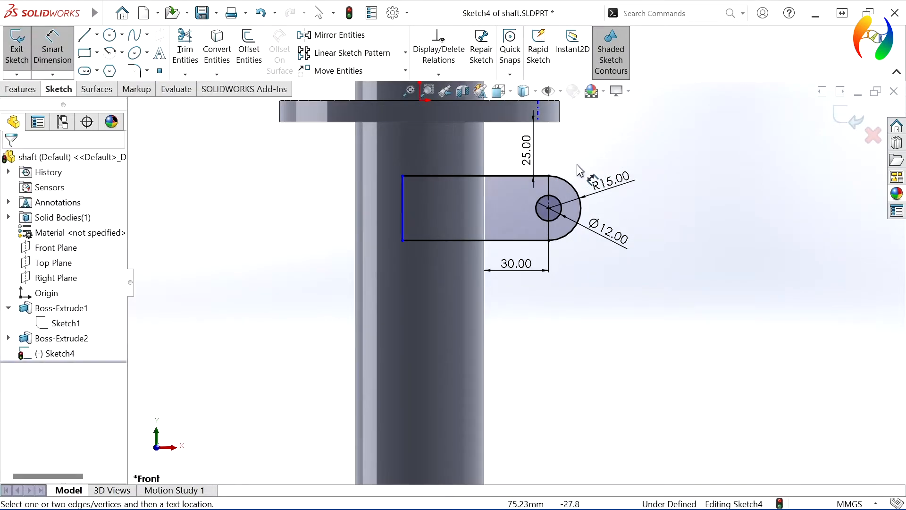
pyautogui.press('Escape')
# Move the lug's inner vertical edge toward the hole and dimension it 10 mm from the origin.
pyautogui.moveTo(406, 209); pyautogui.dragTo(436, 209)
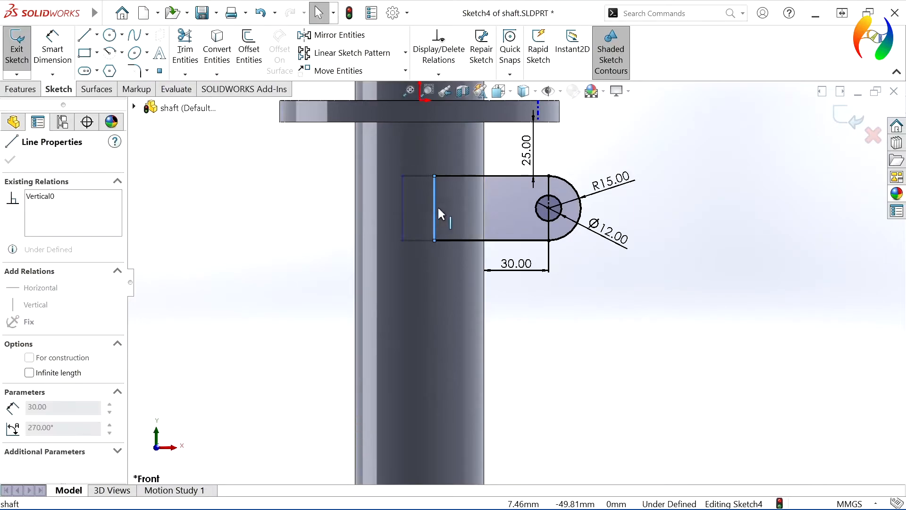
pyautogui.click(52, 49)
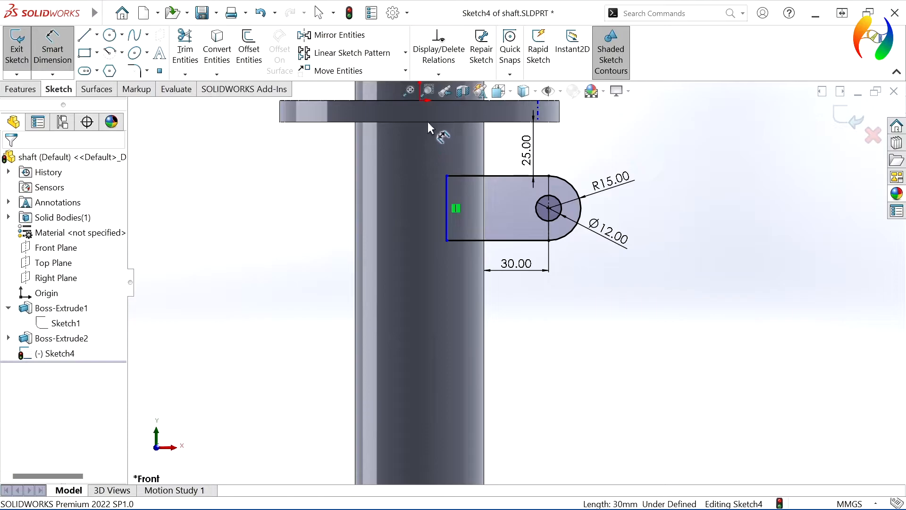
pyautogui.scroll(1, 415, 194)
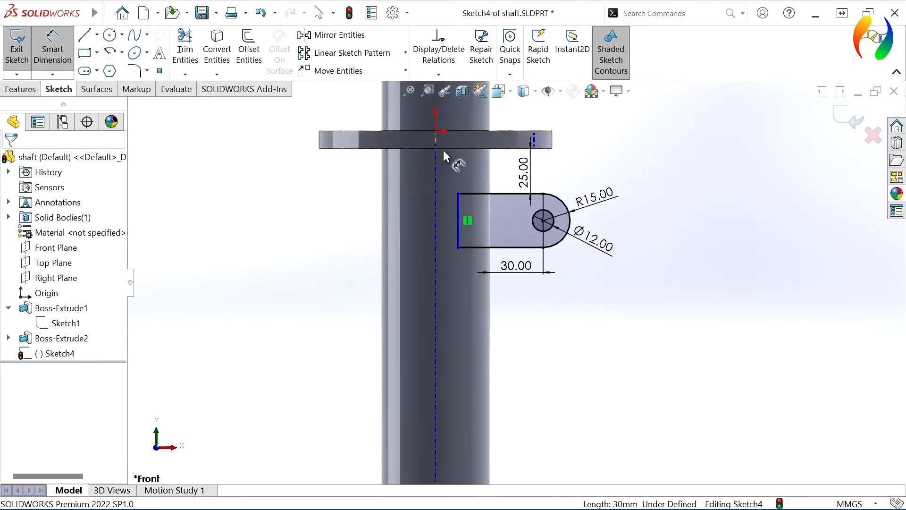
pyautogui.click(436, 131)
pyautogui.click(459, 203)
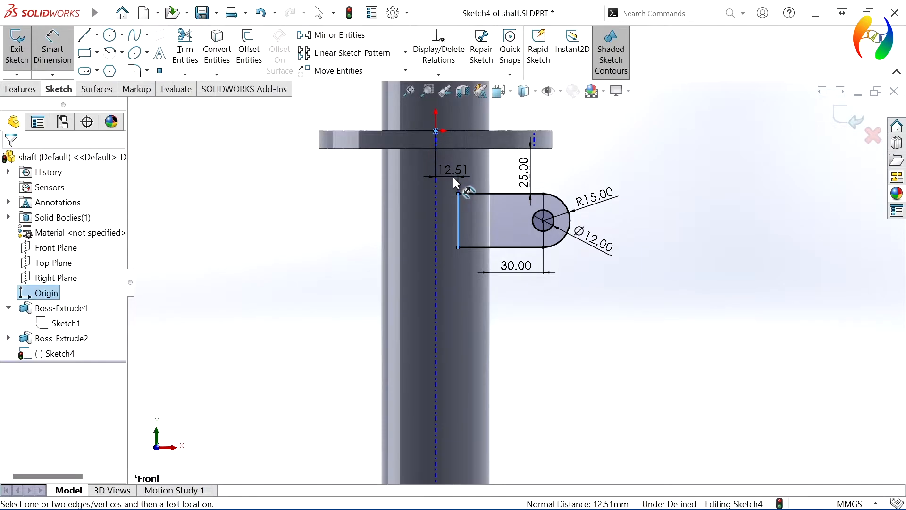
pyautogui.click(453, 177)
pyautogui.write('10')
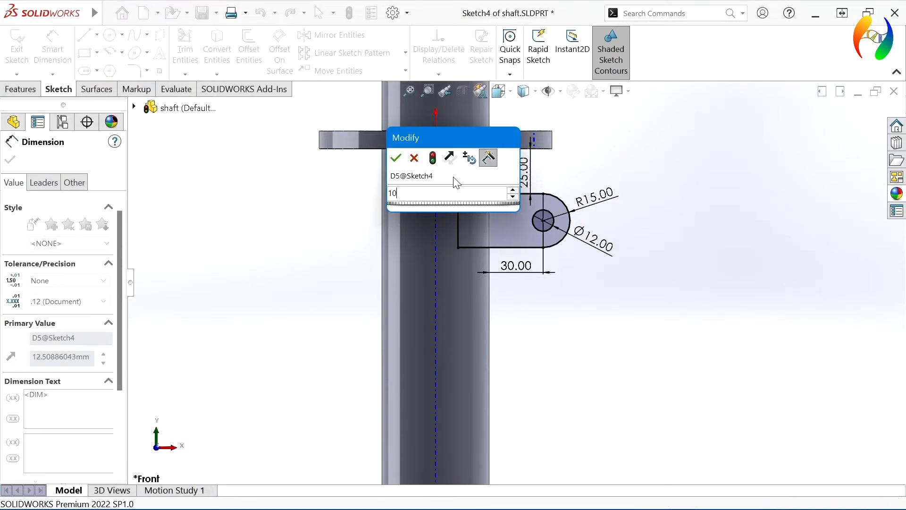
pyautogui.press('Return')
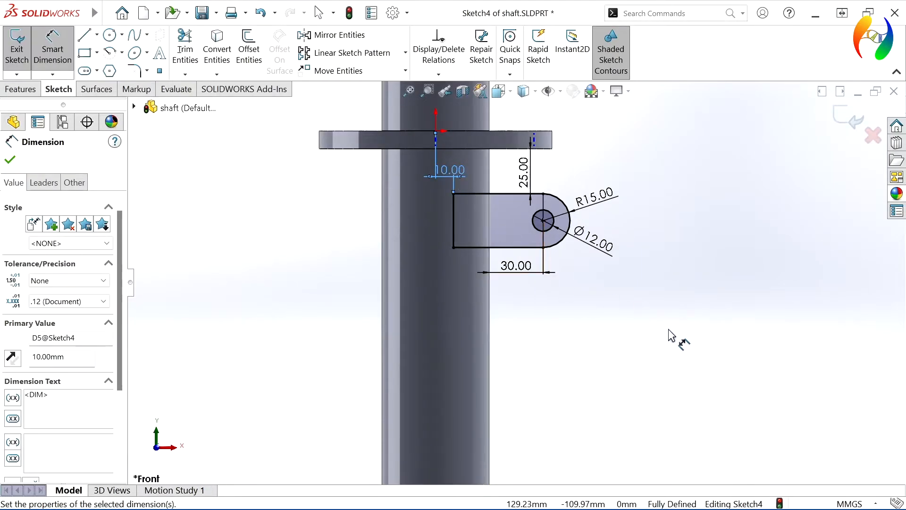
pyautogui.click(673, 336)
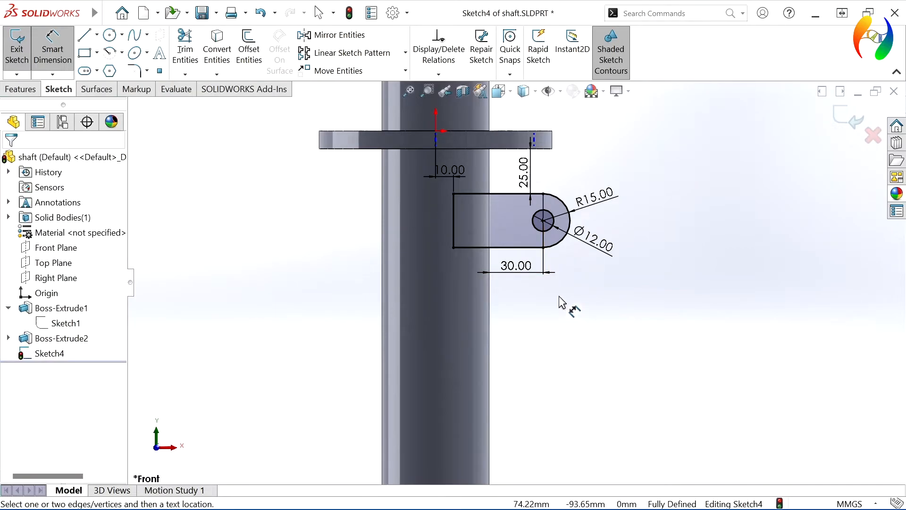
# Extrude the lug profile as a boss 20 mm thick with the Mid Plane end condition, merged with the shaft.
pyautogui.click(21, 89)
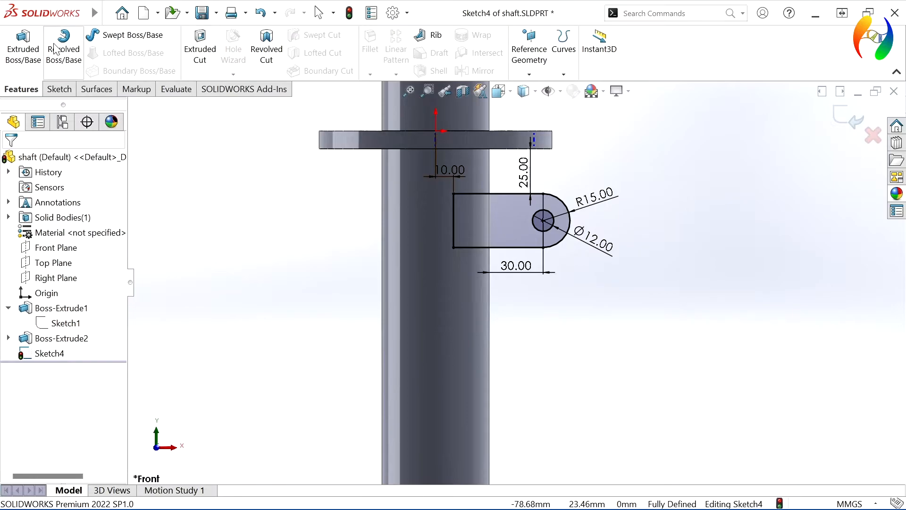
pyautogui.click(23, 53)
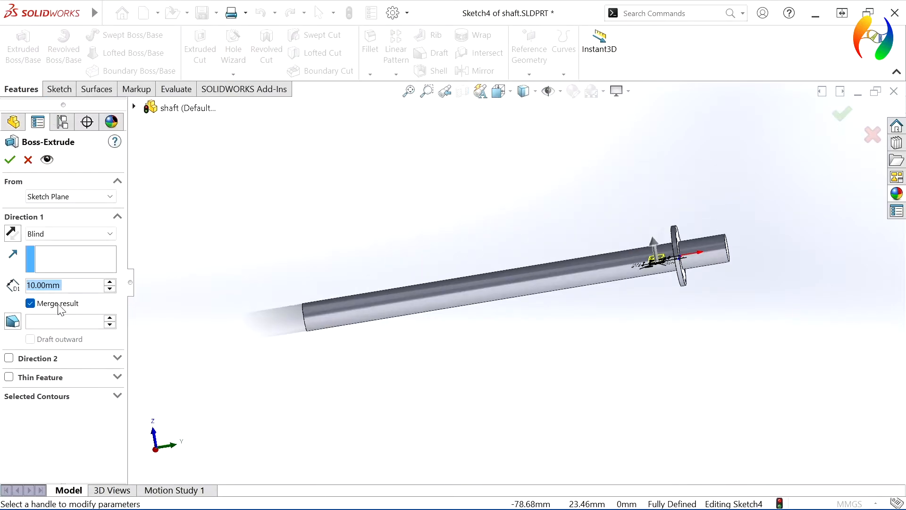
pyautogui.click(105, 235)
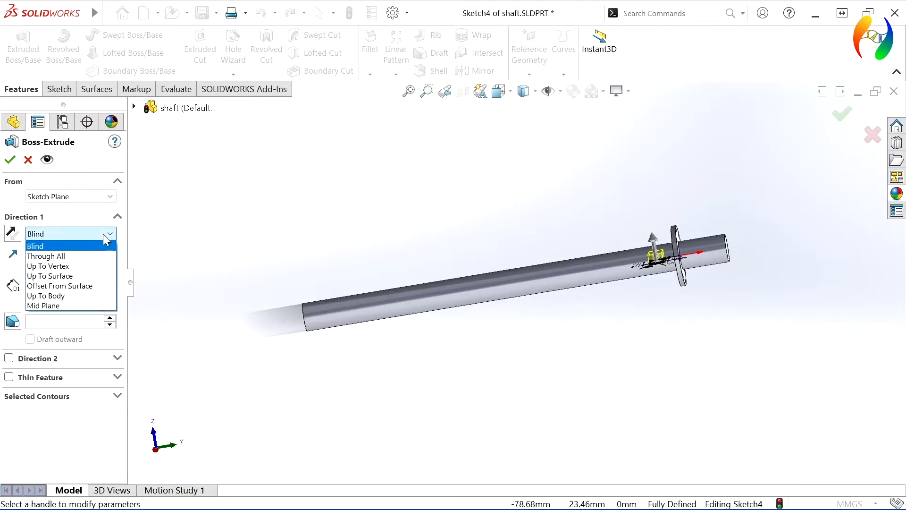
pyautogui.click(90, 307)
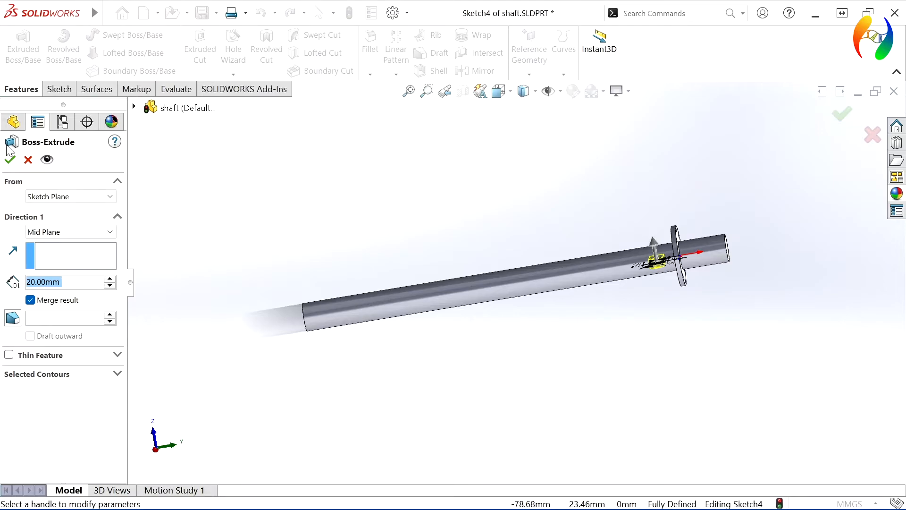
pyautogui.click(10, 160)
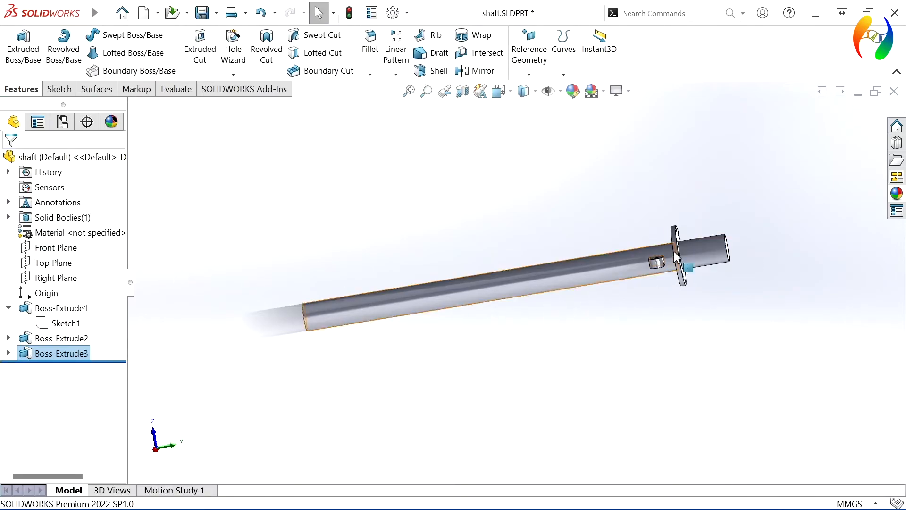
# Fillet the side lug's rounded outer face and its edge against the shaft with a 2 mm radius.
pyautogui.scroll(-2, 652, 257)
pyautogui.scroll(-2, 647, 281)
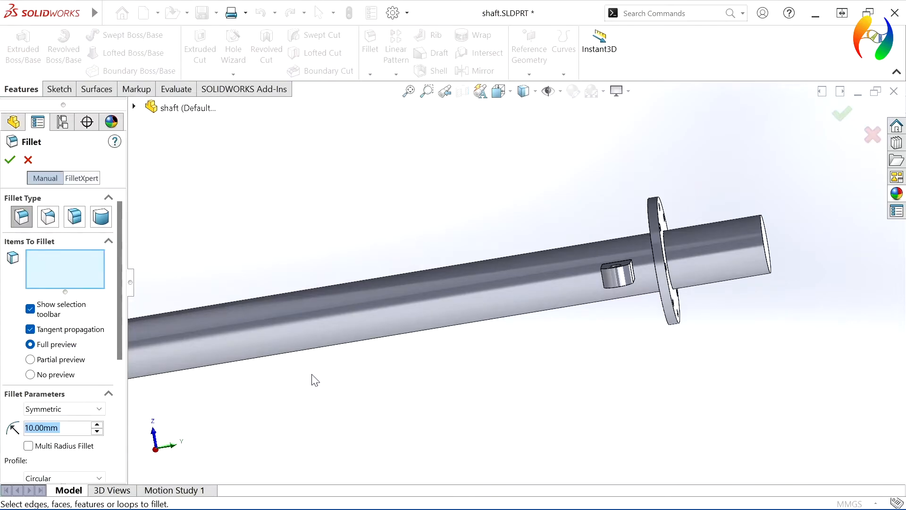
pyautogui.write('2')
pyautogui.press('Return')
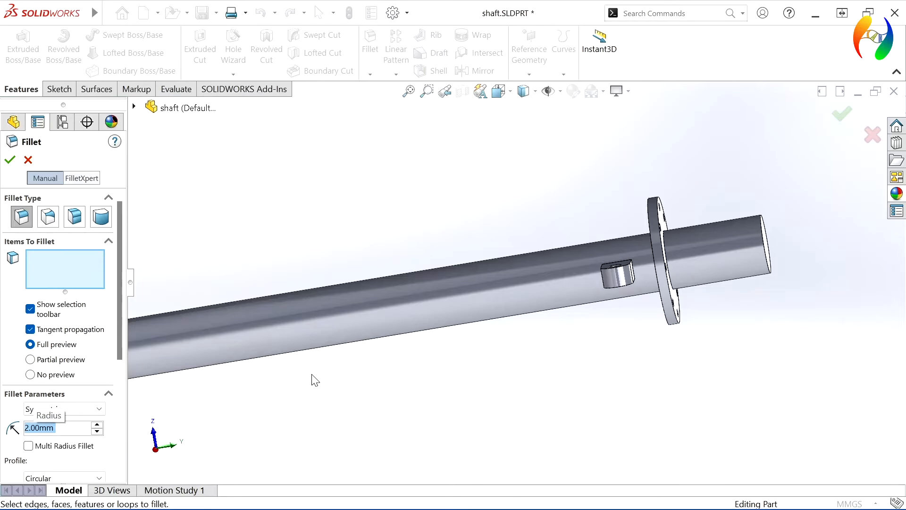
pyautogui.scroll(-4, 634, 271)
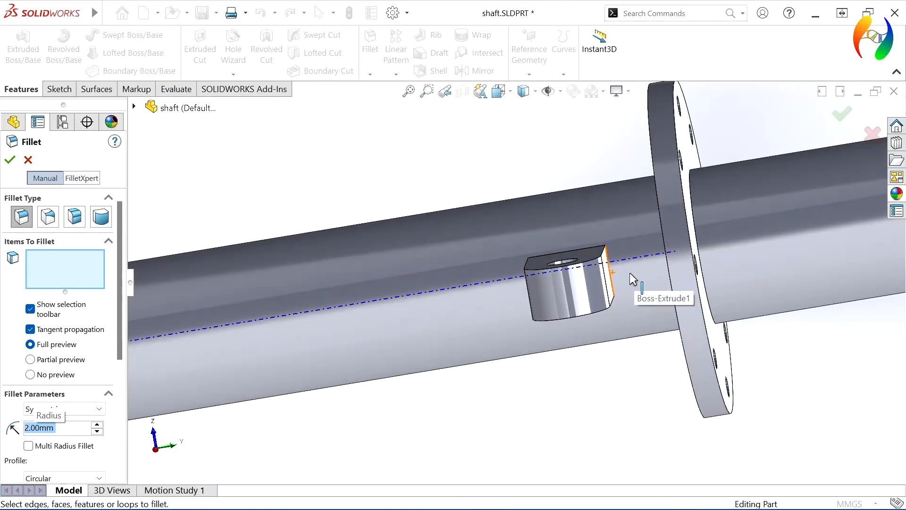
pyautogui.click(580, 289)
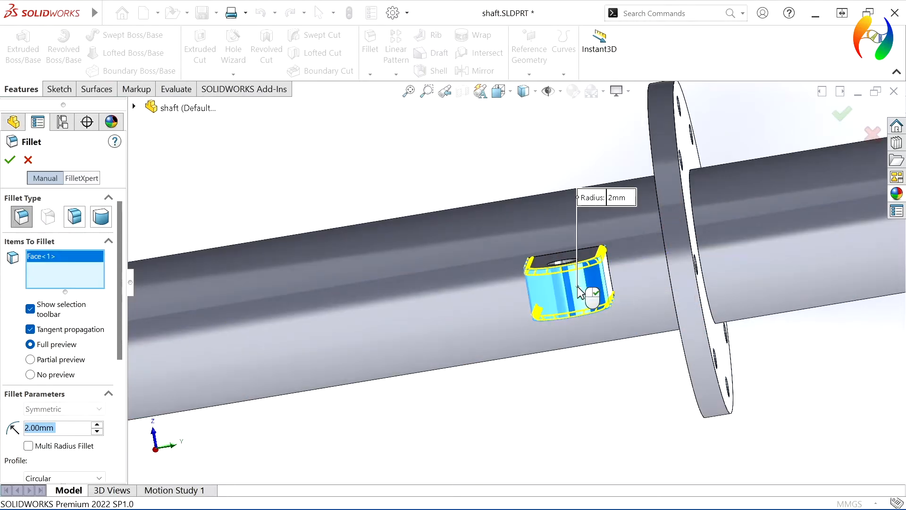
pyautogui.click(587, 250)
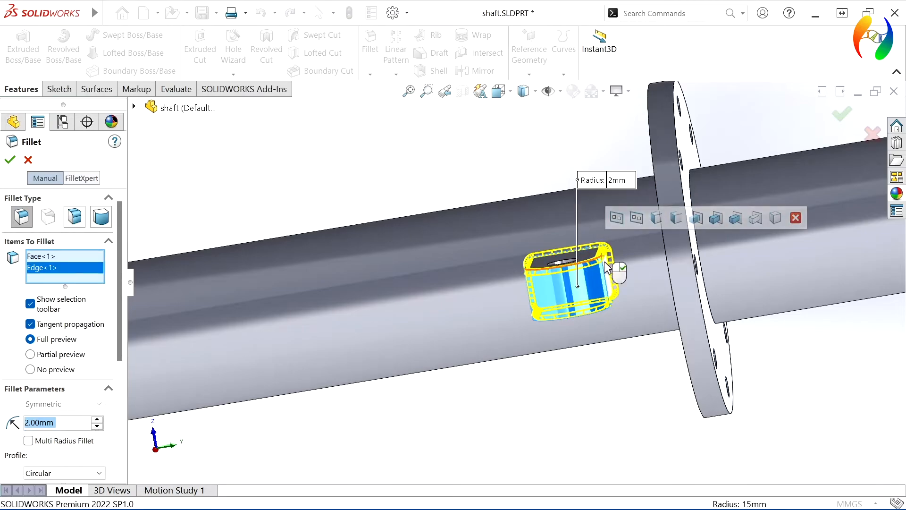
pyautogui.click(9, 160)
# Chamfer the flange's outer rim face with a 1 mm distance at 45 degrees.
pyautogui.moveTo(619, 469); pyautogui.dragTo(587, 348, button='middle')
pyautogui.scroll(4, 599, 395)
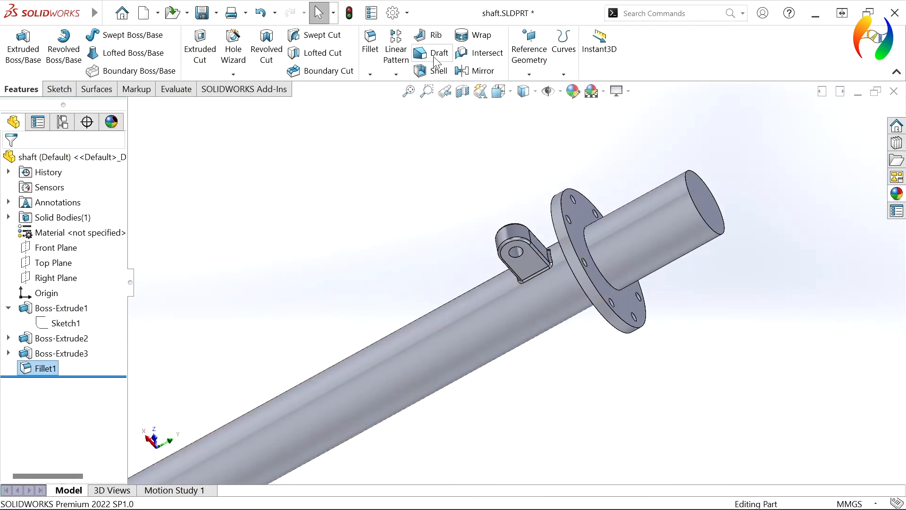
pyautogui.click(369, 74)
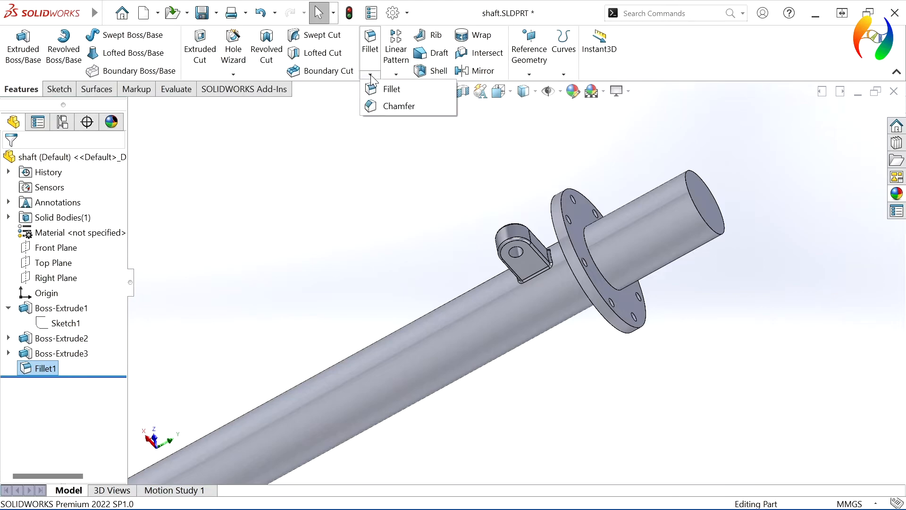
pyautogui.click(387, 105)
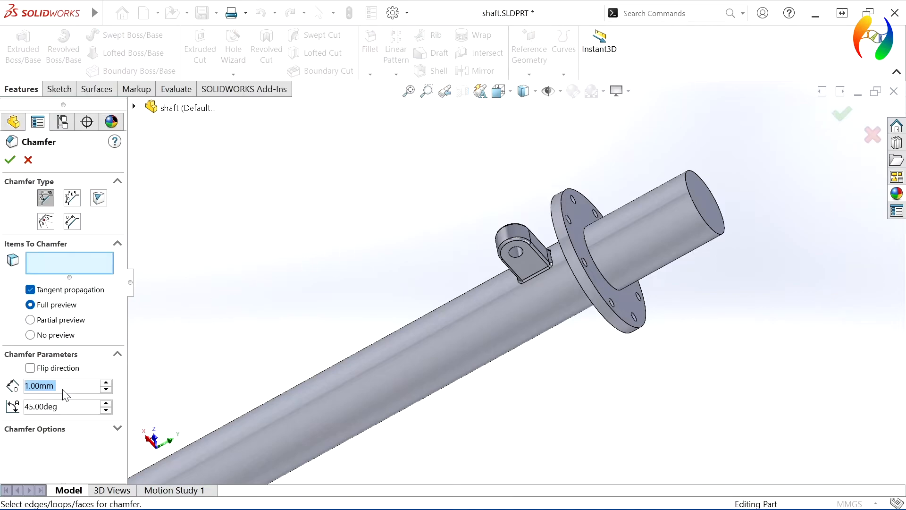
pyautogui.click(567, 242)
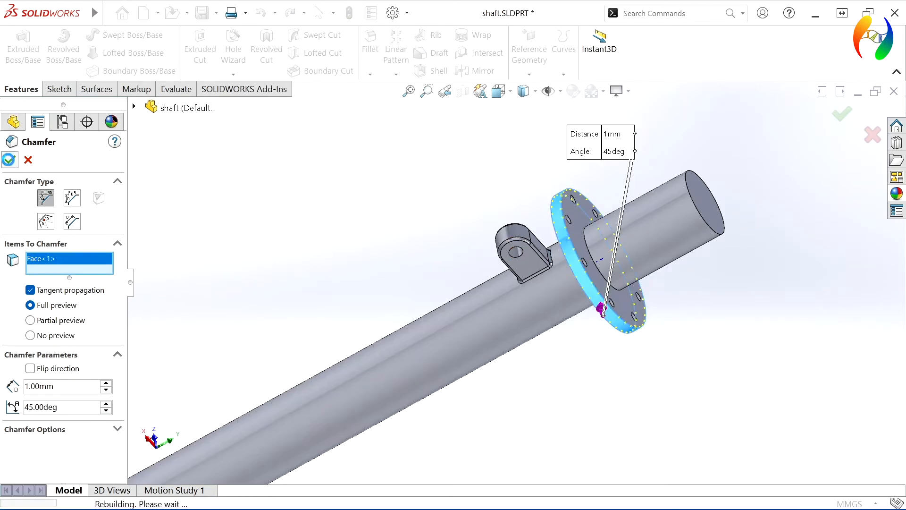
pyautogui.click(9, 159)
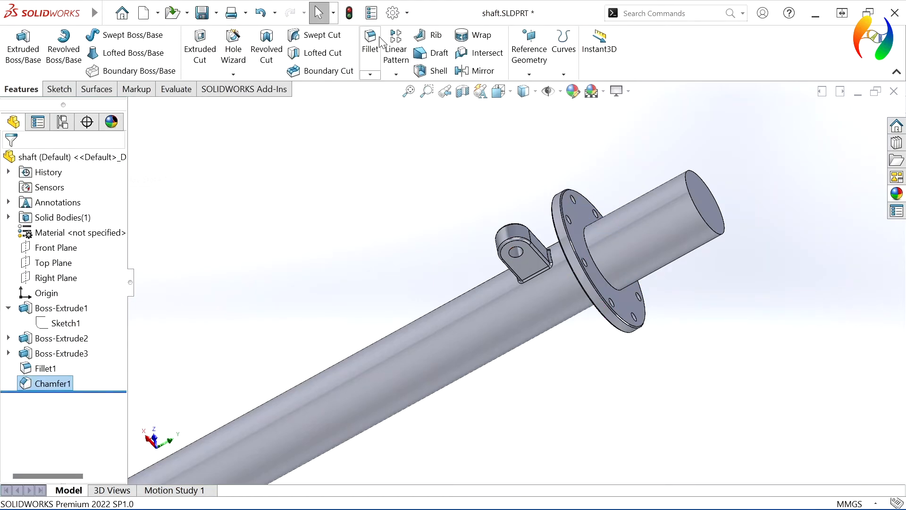
# Chamfer the circular end edge of the shaft beyond the flange, 2 mm at 45 degrees.
pyautogui.click(370, 75)
pyautogui.click(380, 106)
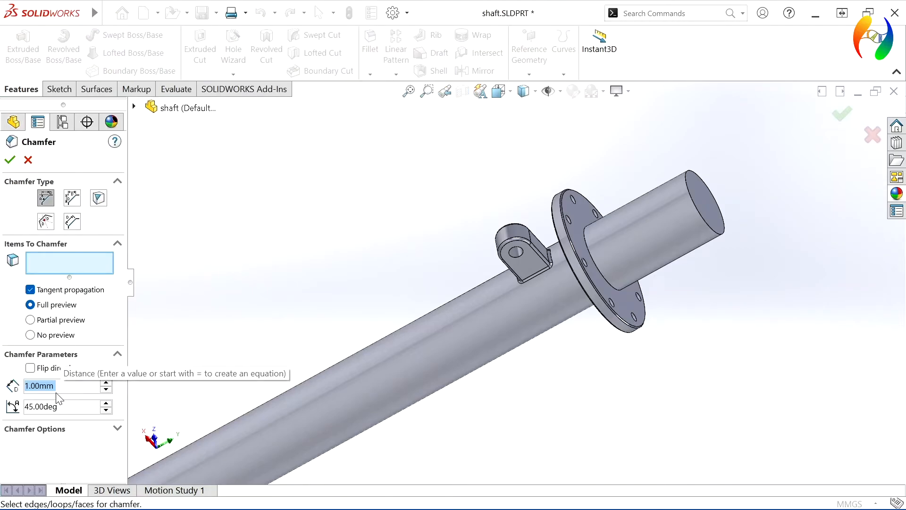
pyautogui.write('2')
pyautogui.press('Return')
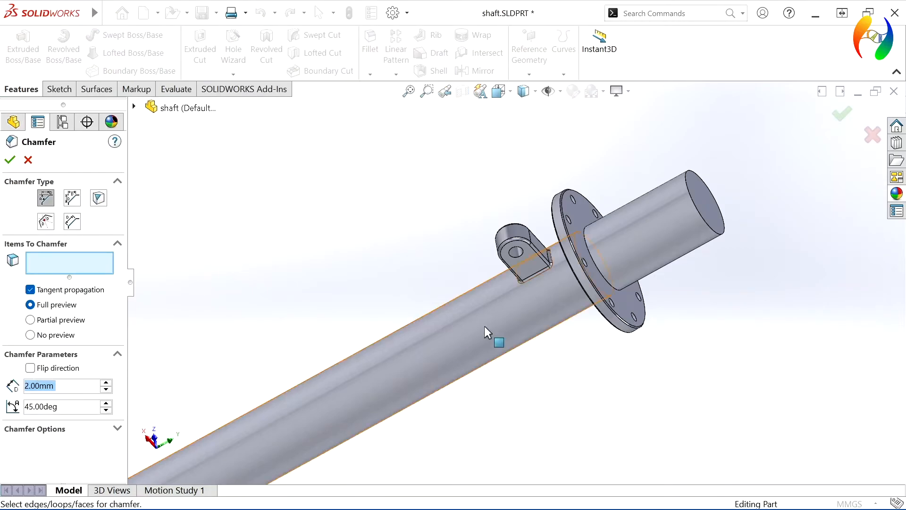
pyautogui.click(715, 232)
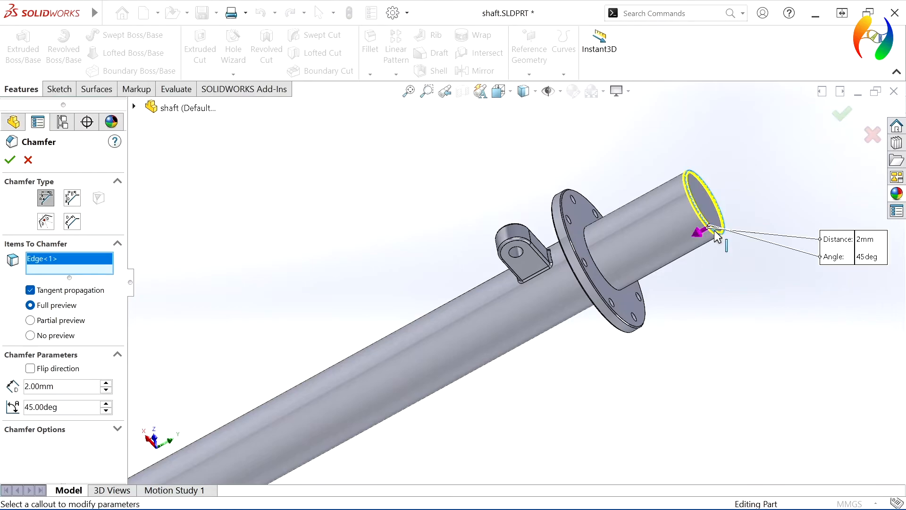
pyautogui.click(9, 160)
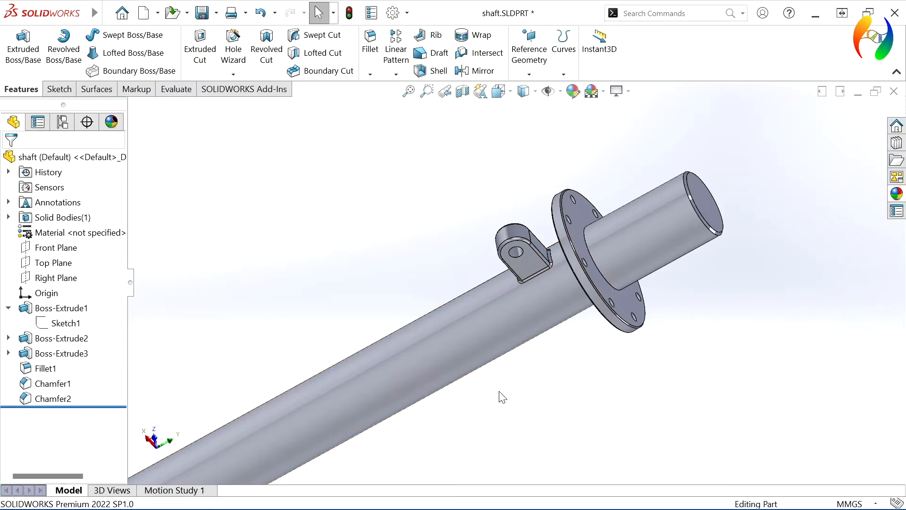
# Examine the finished shaft with its flange, lug and chamfered edges from several angles.
pyautogui.scroll(-2, 515, 400)
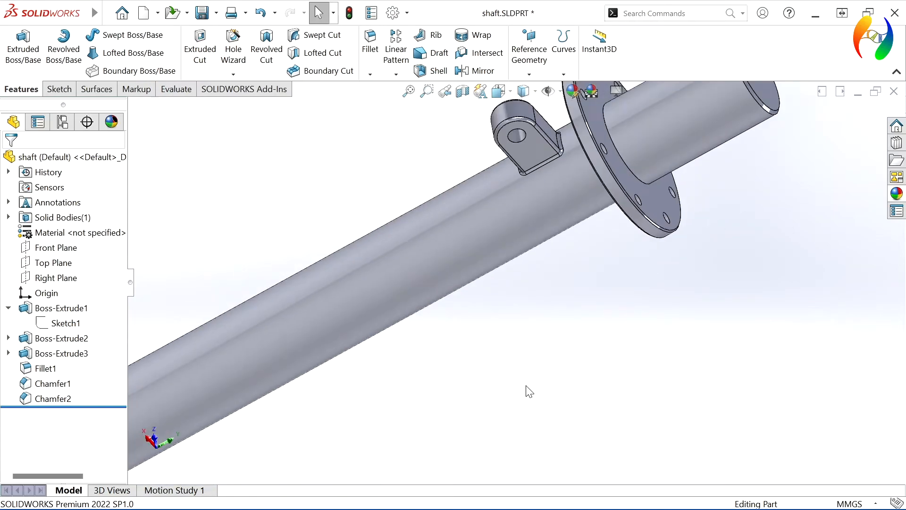
pyautogui.scroll(4, 527, 391)
pyautogui.moveTo(530, 376); pyautogui.dragTo(561, 453, button='middle')
pyautogui.scroll(2, 523, 302)
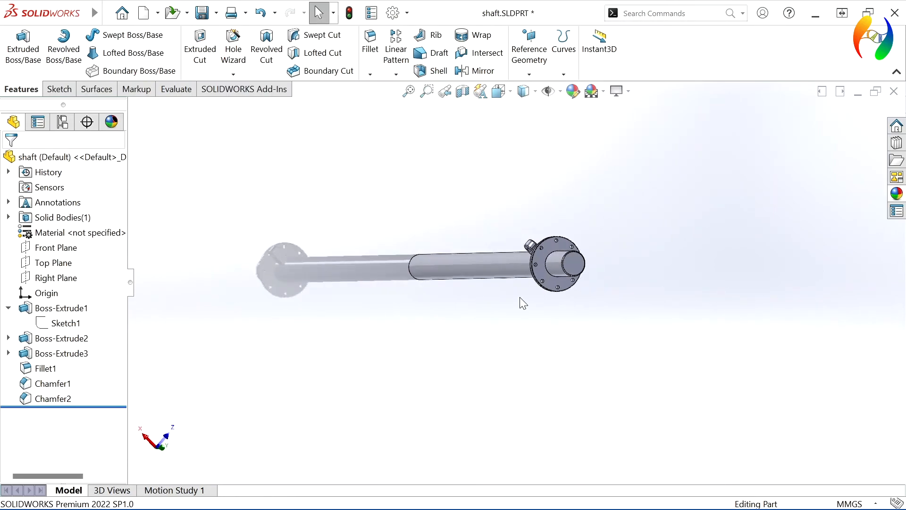
pyautogui.moveTo(518, 358); pyautogui.dragTo(499, 312, button='middle')
pyautogui.scroll(-5, 495, 274)
pyautogui.moveTo(572, 380); pyautogui.dragTo(587, 267, button='middle')
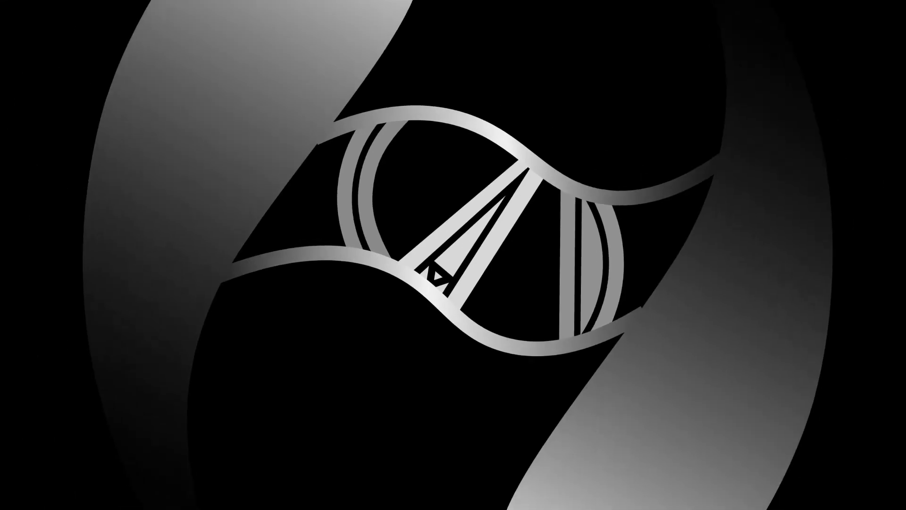